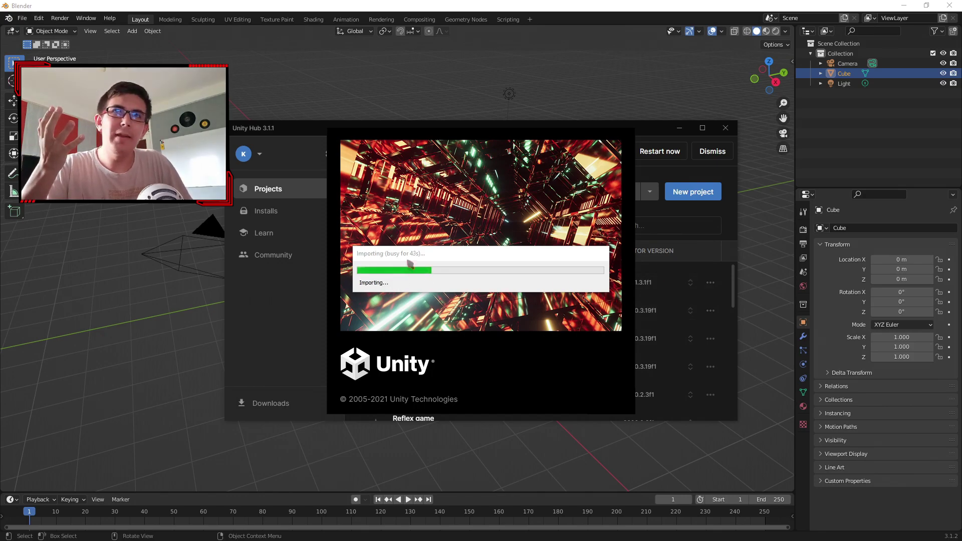
Step: Minimize Unity Hub, open the recent file Wardrobe.blend in Blender and view the wardrobe from the front
{"action": "left_click", "coordinate": [679, 128]}
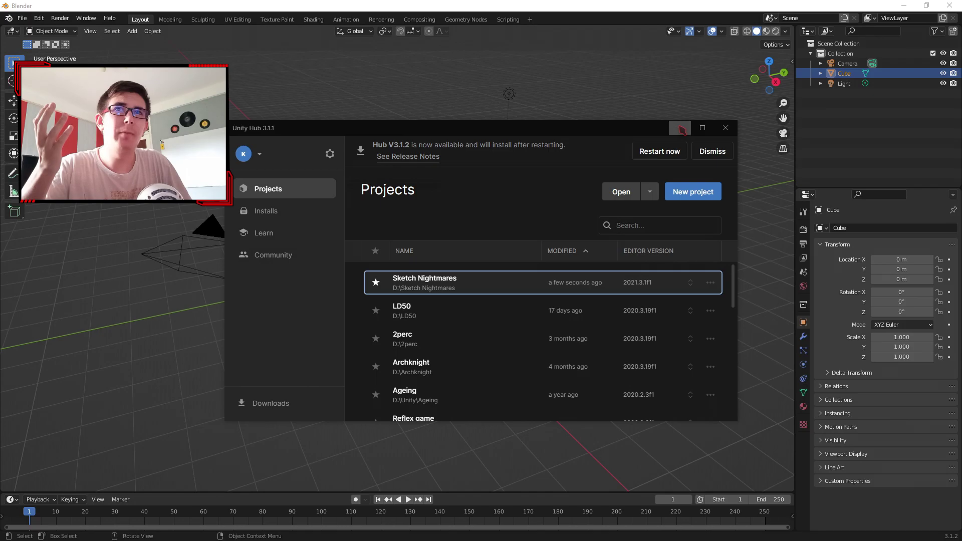
{"action": "left_click", "coordinate": [689, 152]}
{"action": "middle_click_drag", "start_coordinate": [456, 185], "coordinate": [260, 124]}
{"action": "left_click", "coordinate": [23, 19]}
{"action": "mouse_move", "coordinate": [40, 51]}
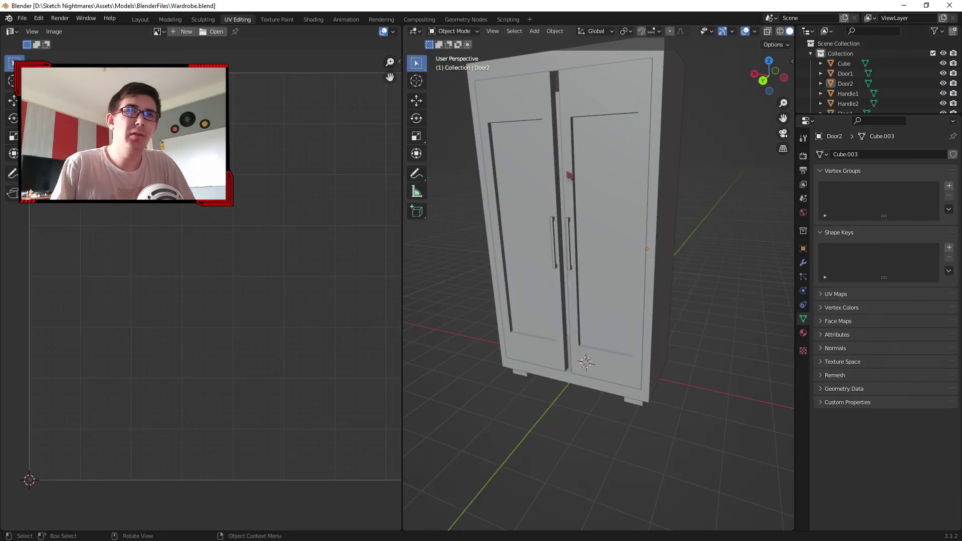
{"action": "middle_click_drag", "start_coordinate": [571, 174], "coordinate": [582, 203]}
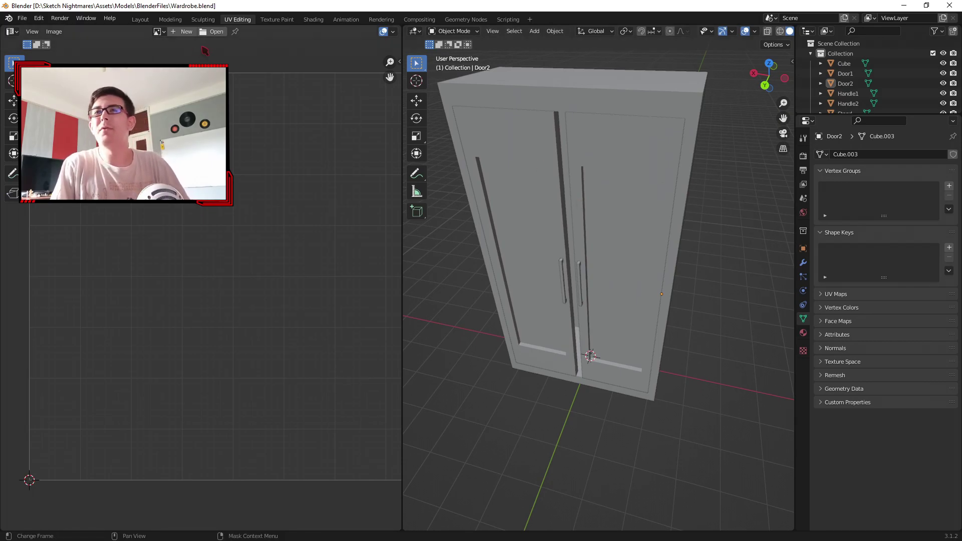
Step: Open the recent file DefaultDoor.blend and view the door from above its side edge
{"action": "left_click", "coordinate": [23, 21]}
{"action": "mouse_move", "coordinate": [47, 50]}
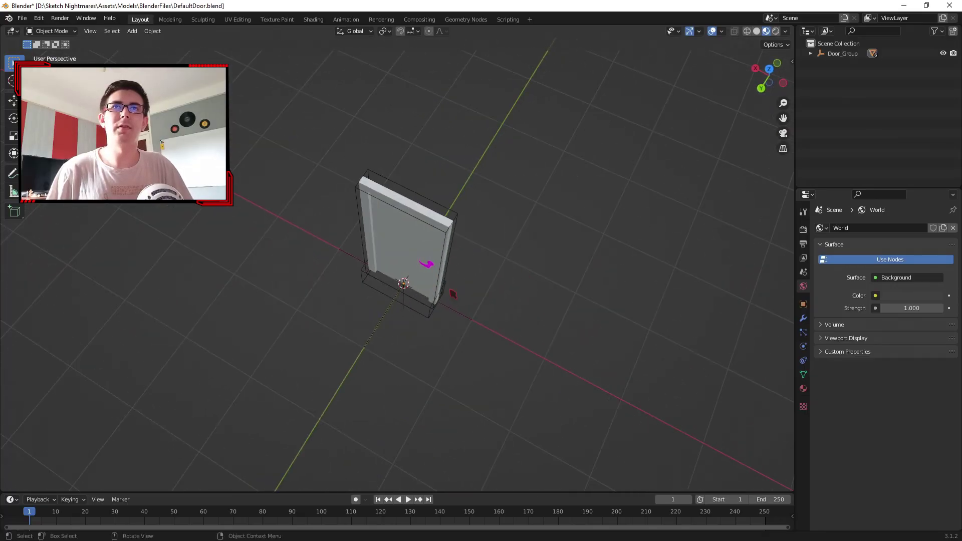
{"action": "middle_click_drag", "start_coordinate": [453, 293], "coordinate": [529, 285]}
Step: Try rotating the door panel about its hinge
{"action": "left_click", "coordinate": [443, 239]}
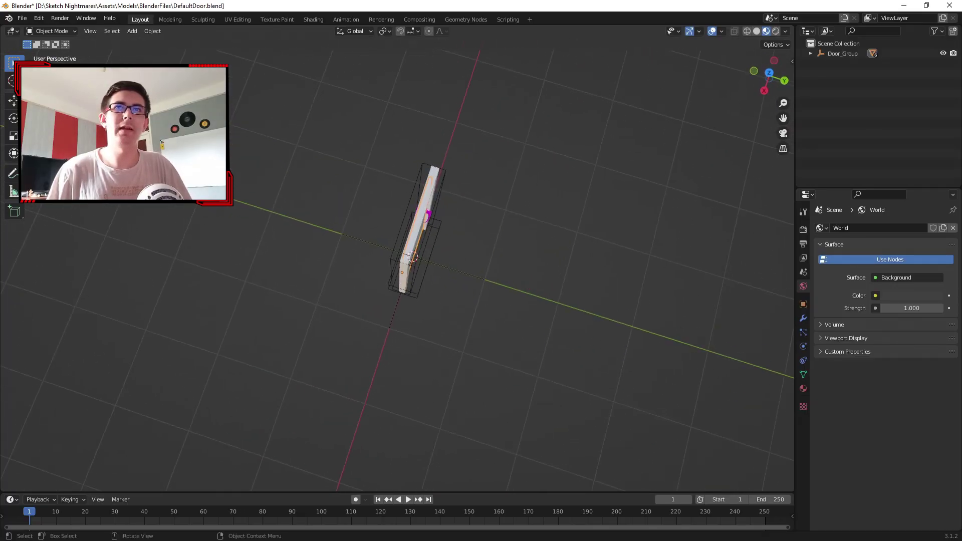
{"action": "key", "text": "r"}
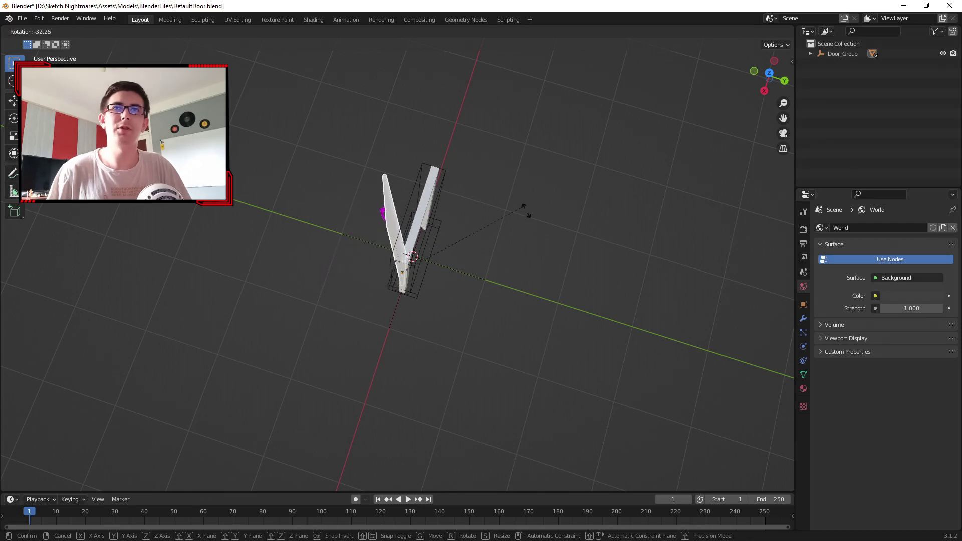
{"action": "key", "text": "Escape"}
{"action": "middle_click_drag", "start_coordinate": [614, 296], "coordinate": [511, 243]}
Step: Open the recent file Monster1.blend without saving the door file, and view the monster from the front
{"action": "left_click", "coordinate": [22, 18]}
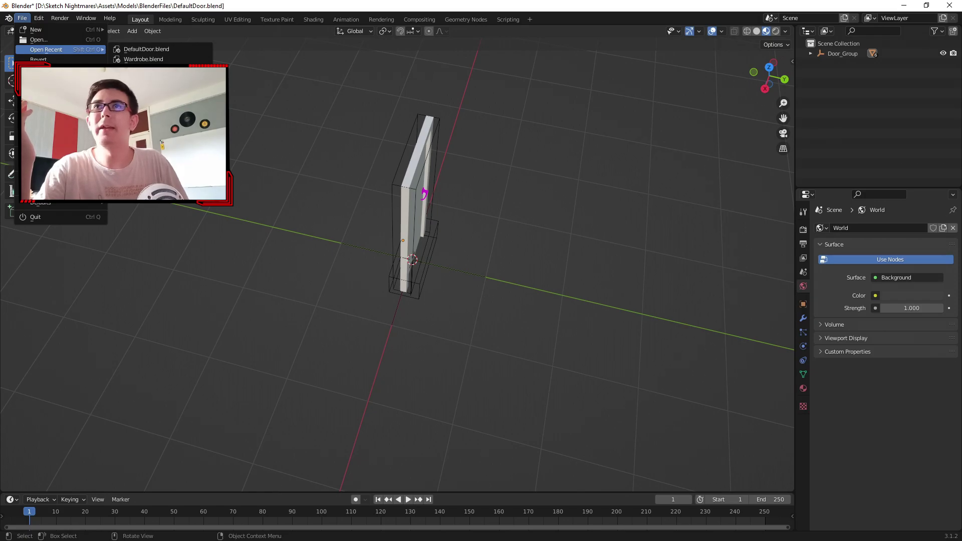
{"action": "left_click", "coordinate": [143, 69]}
{"action": "left_click", "coordinate": [510, 293]}
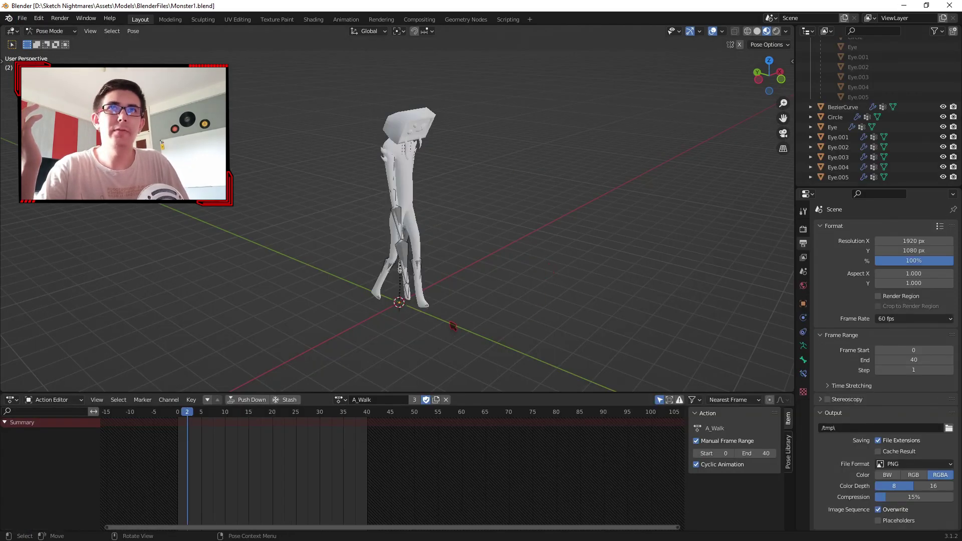
{"action": "middle_click_drag", "start_coordinate": [444, 327], "coordinate": [455, 325]}
{"action": "scroll", "coordinate": [441, 327], "scroll_direction": "up", "scroll_amount": 2}
{"action": "middle_click_drag", "start_coordinate": [350, 303], "coordinate": [275, 357]}
Step: Assign the A_DefaultPos action to the monster's armature
{"action": "left_click", "coordinate": [340, 400]}
{"action": "left_click", "coordinate": [375, 414]}
{"action": "scroll", "coordinate": [294, 354], "scroll_direction": "up", "scroll_amount": 2}
{"action": "left_click_drag", "start_coordinate": [346, 393], "coordinate": [346, 400]}
Step: Switch the monster to the A_Idle action and play the animation
{"action": "left_click", "coordinate": [340, 401]}
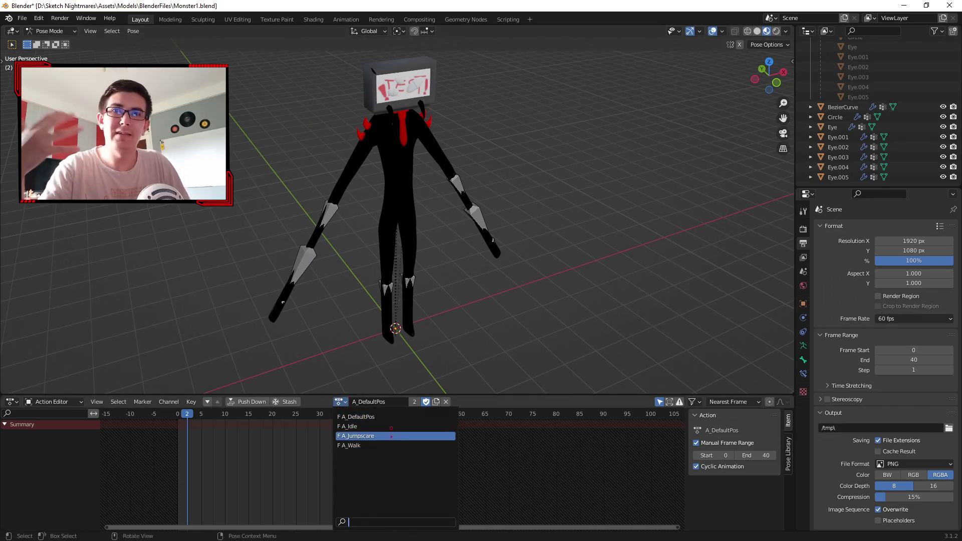
{"action": "left_click", "coordinate": [365, 427]}
{"action": "middle_click_drag", "start_coordinate": [371, 340], "coordinate": [380, 338]}
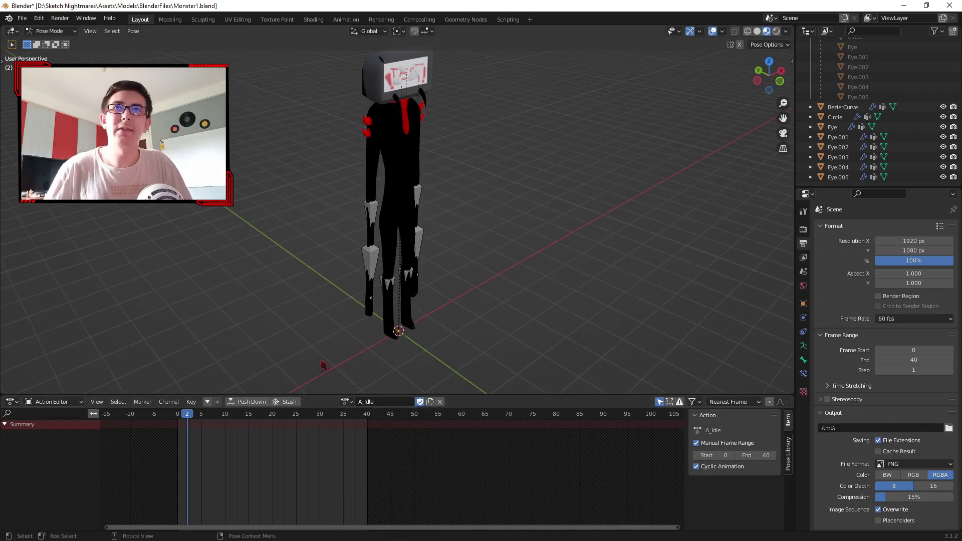
{"action": "key", "text": "space"}
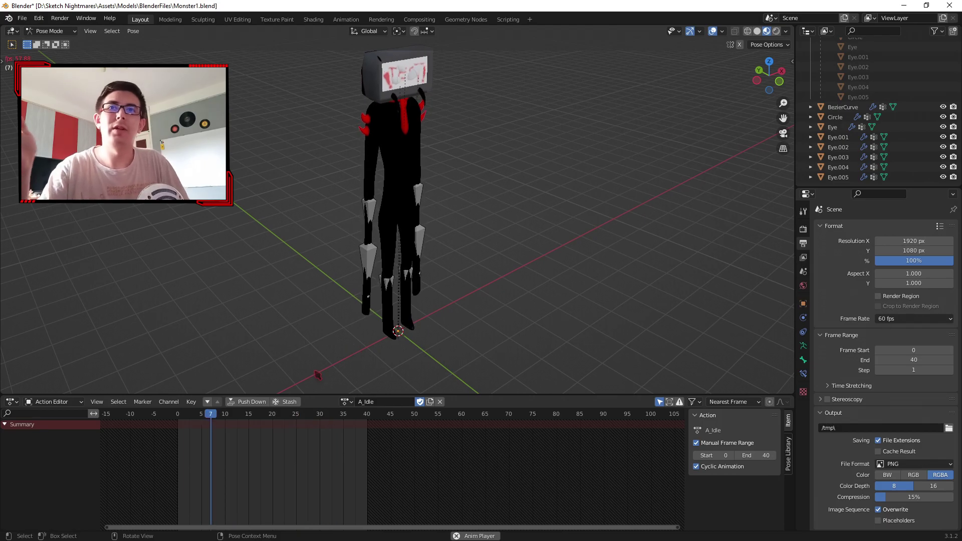
{"action": "key", "text": "space"}
Step: Switch the monster to the A_Jumpscare action and scrub through its frames
{"action": "left_click", "coordinate": [346, 402]}
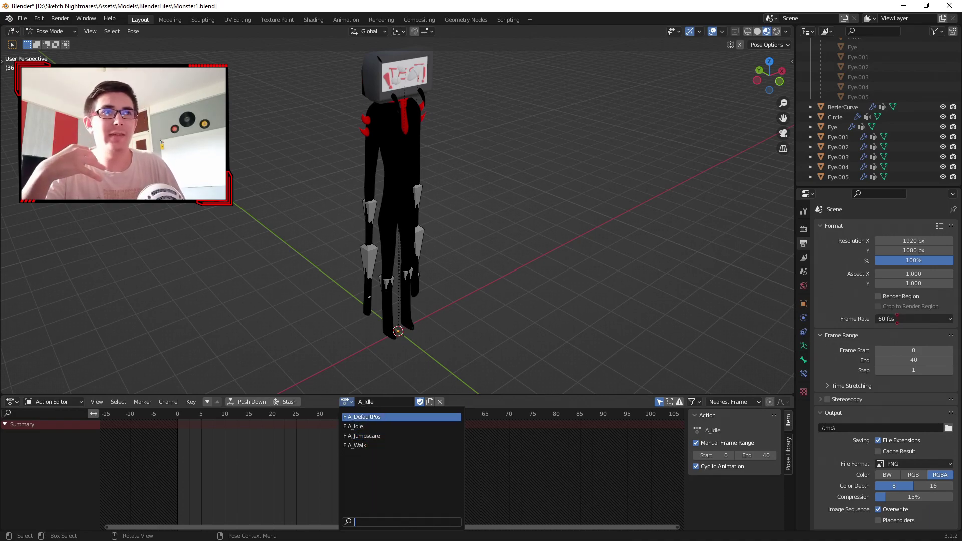
{"action": "left_click", "coordinate": [376, 437]}
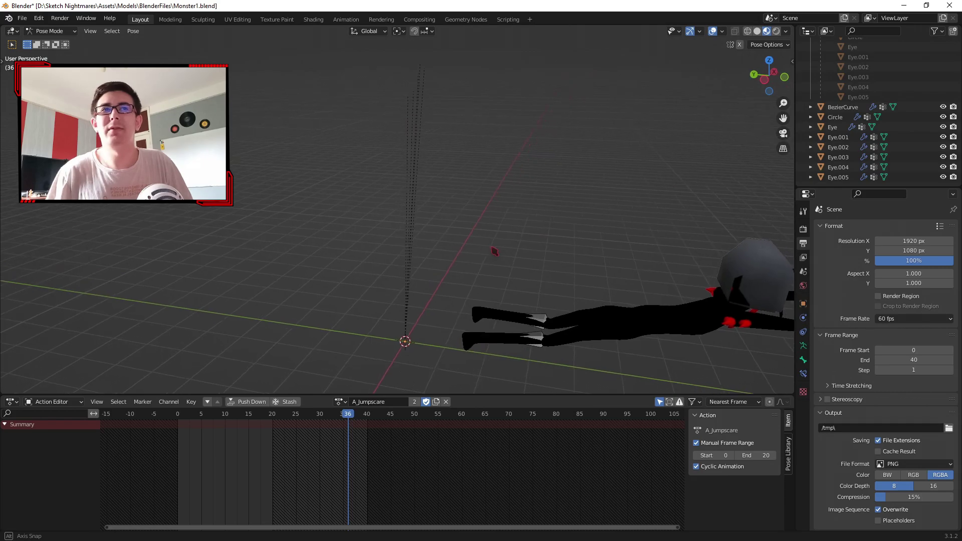
{"action": "left_click", "coordinate": [179, 415]}
{"action": "left_click_drag", "start_coordinate": [178, 415], "coordinate": [311, 416]}
{"action": "middle_click_drag", "start_coordinate": [381, 373], "coordinate": [568, 338]}
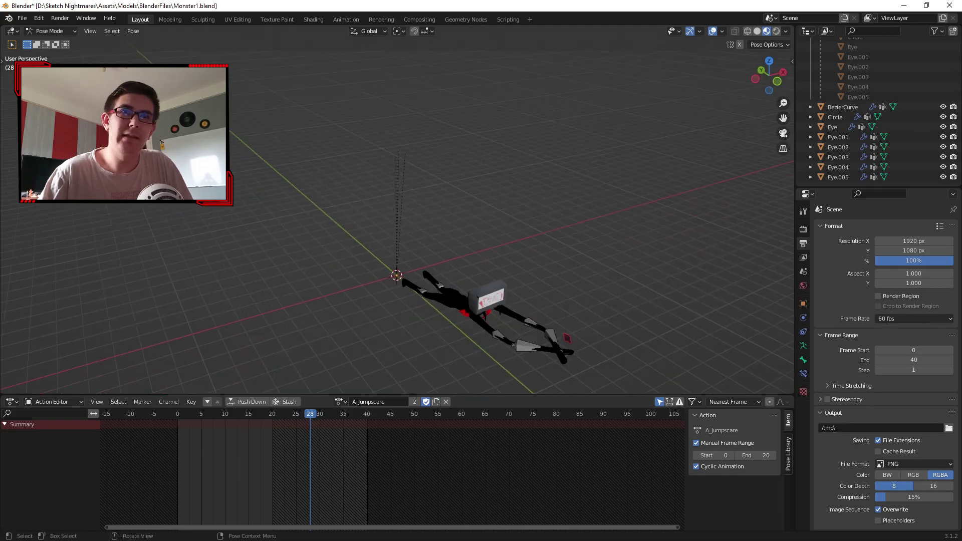
{"action": "left_click_drag", "start_coordinate": [179, 414], "coordinate": [405, 414]}
Step: Switch the monster to the A_Walk action, scrub through it and play it from frame 0
{"action": "left_click", "coordinate": [342, 401]}
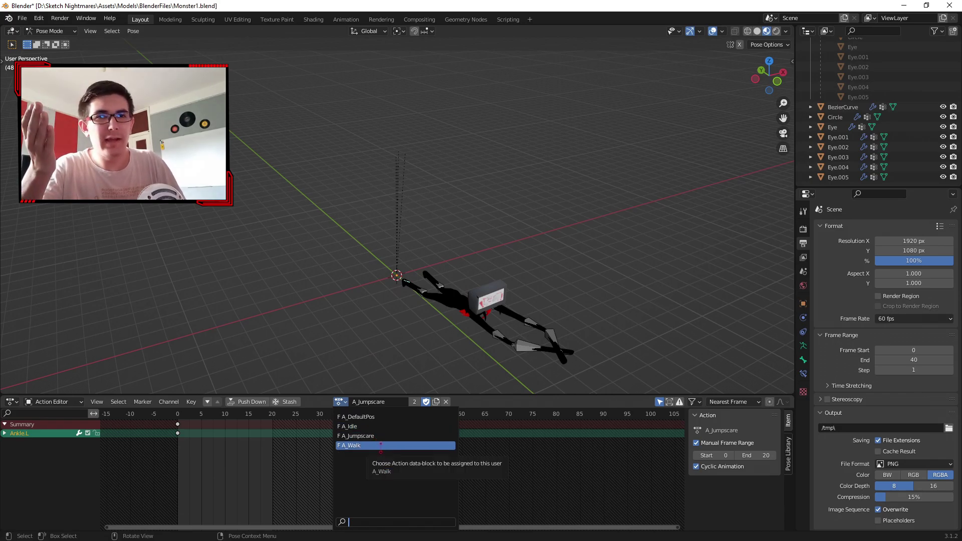
{"action": "left_click", "coordinate": [381, 446]}
{"action": "left_click_drag", "start_coordinate": [191, 418], "coordinate": [370, 420]}
{"action": "key", "text": "shift+Left"}
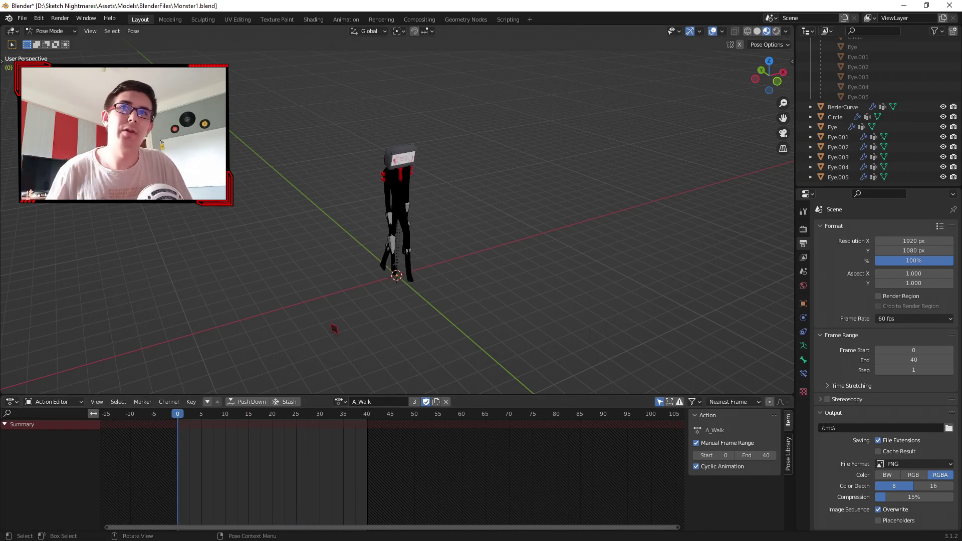
{"action": "key", "text": "space"}
{"action": "middle_click_drag", "start_coordinate": [393, 284], "coordinate": [432, 269]}
{"action": "scroll", "coordinate": [431, 269], "scroll_direction": "up", "scroll_amount": 3}
{"action": "mouse_move", "coordinate": [476, 296]}
{"action": "middle_mouse_down"}
{"action": "mouse_move", "coordinate": [430, 301]}
{"action": "mouse_move", "coordinate": [468, 296]}
{"action": "middle_mouse_up"}
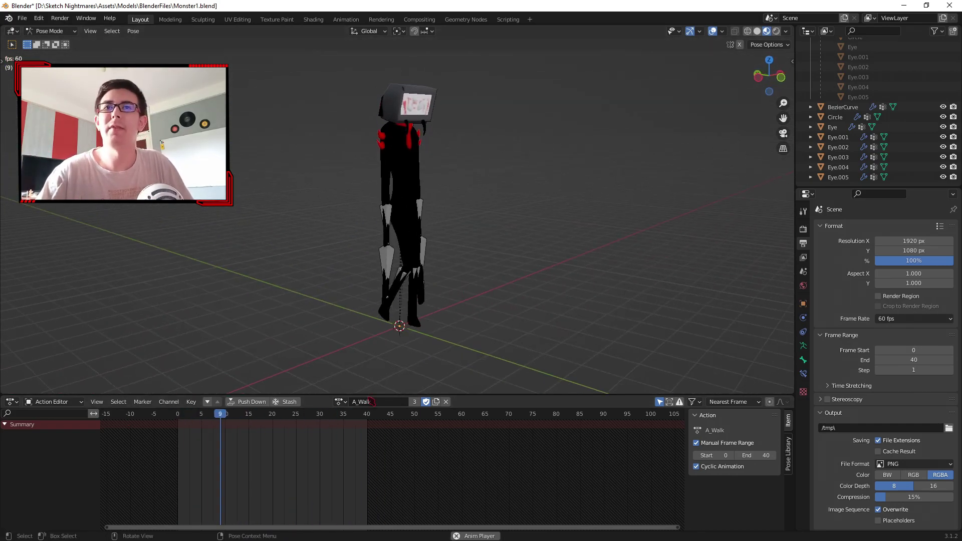
Step: Open the recent file HouseLayout.blend without saving the monster file, and view the whole house from above
{"action": "left_click", "coordinate": [22, 18]}
{"action": "mouse_move", "coordinate": [50, 50]}
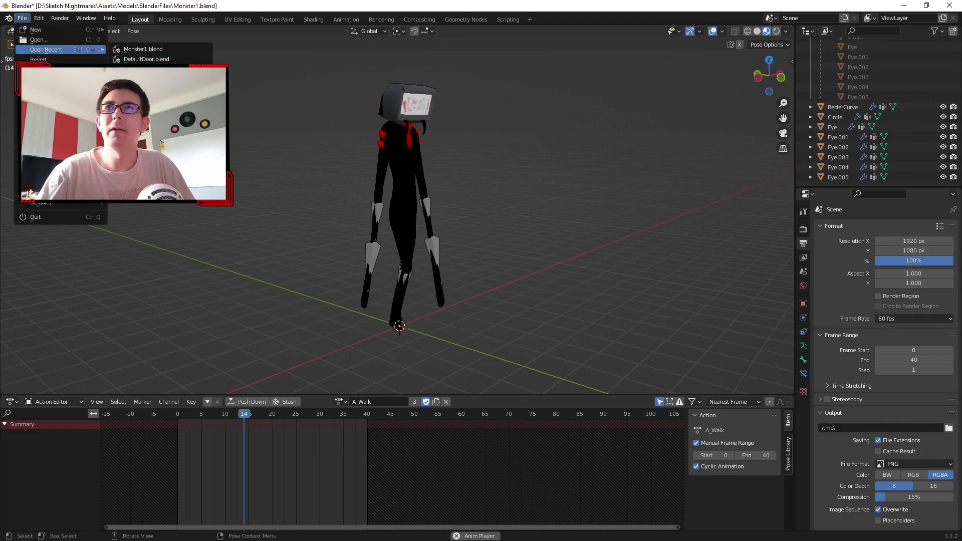
{"action": "left_click", "coordinate": [145, 70]}
{"action": "left_click", "coordinate": [495, 295]}
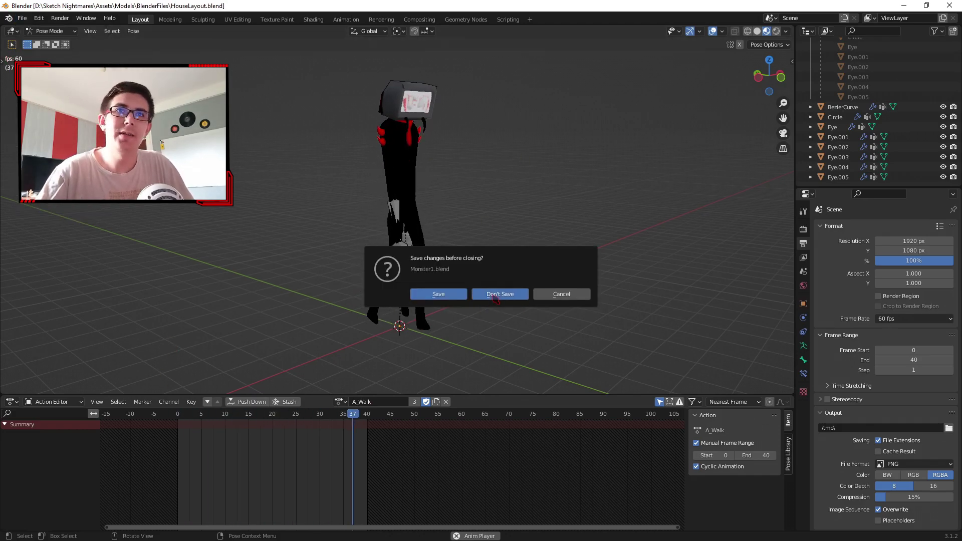
{"action": "middle_click_drag", "start_coordinate": [595, 295], "coordinate": [569, 283]}
{"action": "scroll", "coordinate": [601, 315], "scroll_direction": "down", "scroll_amount": 7}
{"action": "left_click", "coordinate": [633, 342]}
{"action": "middle_click_drag", "start_coordinate": [632, 342], "coordinate": [610, 354]}
{"action": "scroll", "coordinate": [647, 334], "scroll_direction": "up", "scroll_amount": 6}
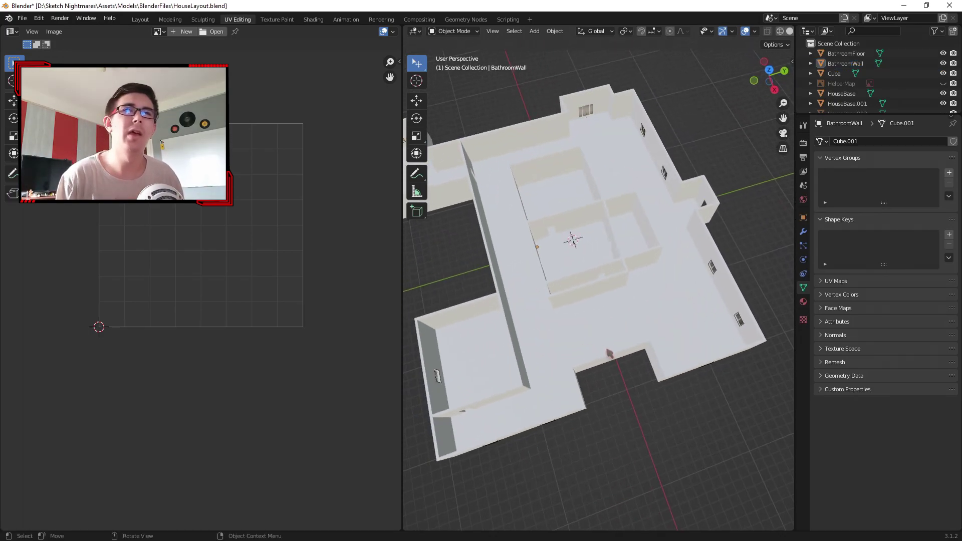
Step: Show the house layout in top orthographic view with wireframe shading
{"action": "left_click", "coordinate": [770, 70]}
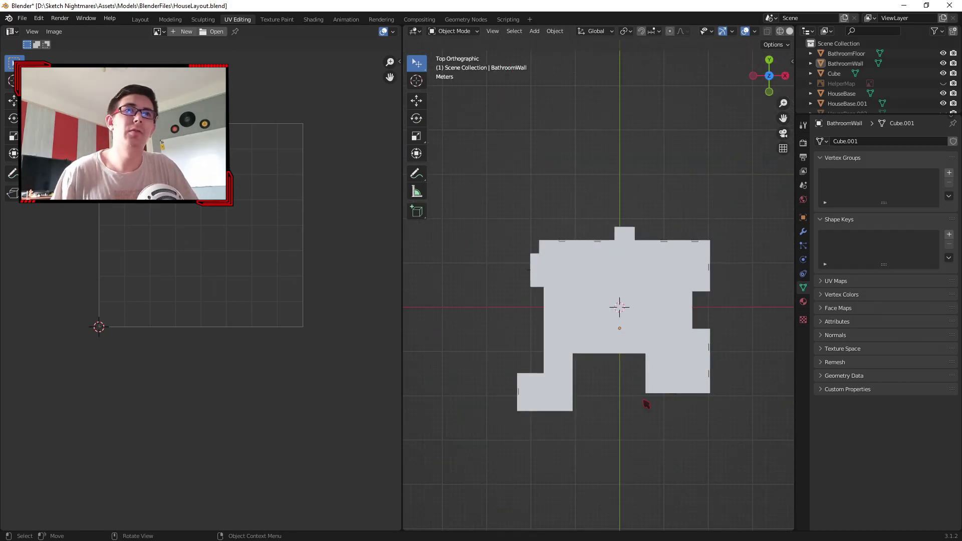
{"action": "middle_click_drag", "start_coordinate": [644, 402], "coordinate": [572, 350], "text": "shift"}
{"action": "scroll", "coordinate": [557, 362], "scroll_direction": "up", "scroll_amount": 4}
{"action": "key", "text": "z"}
{"action": "left_click", "coordinate": [476, 358]}
{"action": "middle_click_drag", "start_coordinate": [484, 365], "coordinate": [651, 357], "text": "shift"}
{"action": "scroll", "coordinate": [651, 357], "scroll_direction": "down", "scroll_amount": 4}
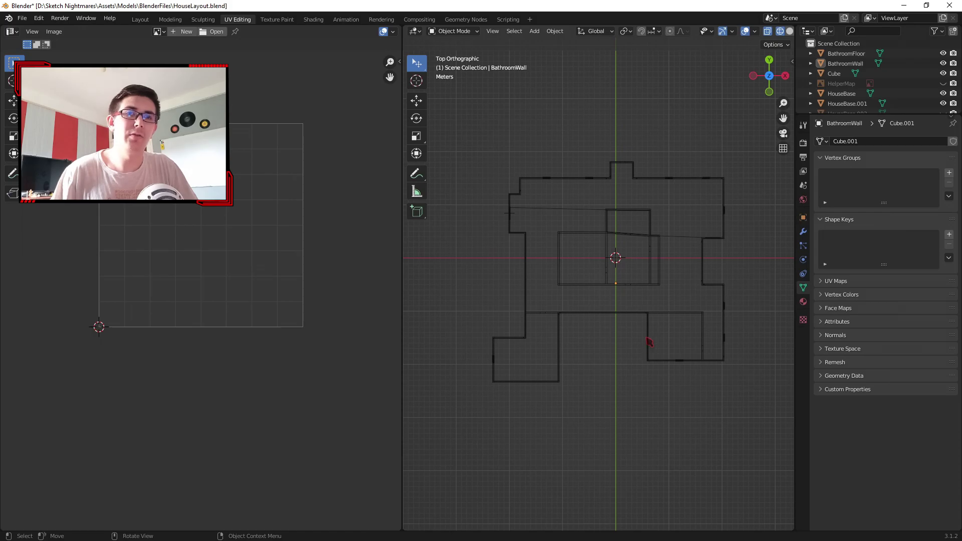
Step: Examine the inner rooms of the floor plan and select the Cube wall object
{"action": "scroll", "coordinate": [670, 281], "scroll_direction": "up", "scroll_amount": 2}
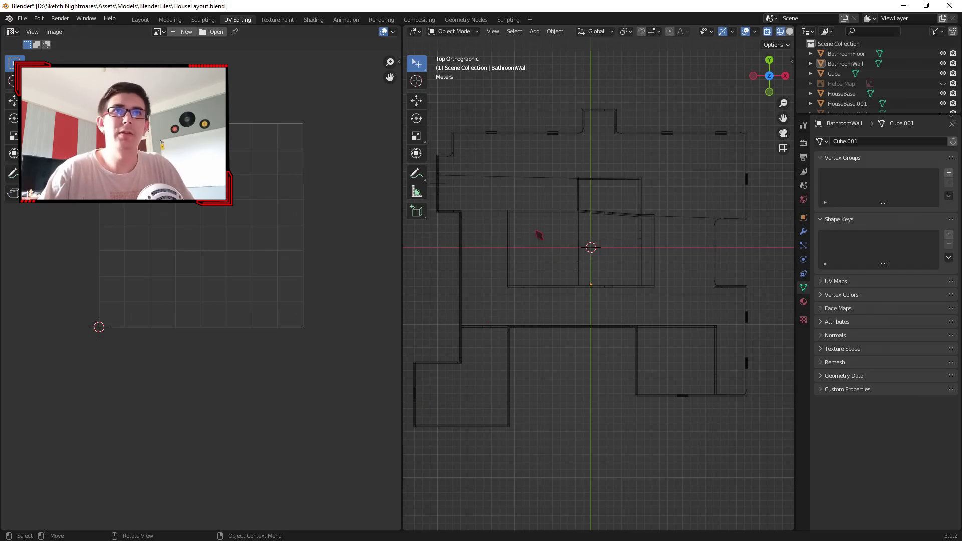
{"action": "scroll", "coordinate": [655, 231], "scroll_direction": "up", "scroll_amount": 5}
{"action": "left_click", "coordinate": [705, 163]}
{"action": "left_click", "coordinate": [717, 168]}
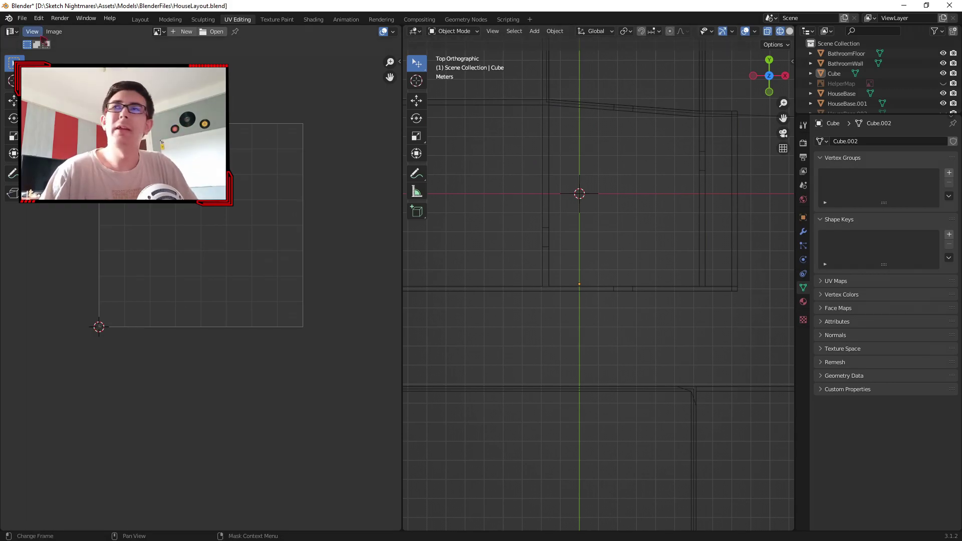
Step: Open the recent file Tree.blend and view the tree model from several sides
{"action": "left_click", "coordinate": [23, 18]}
{"action": "mouse_move", "coordinate": [85, 50]}
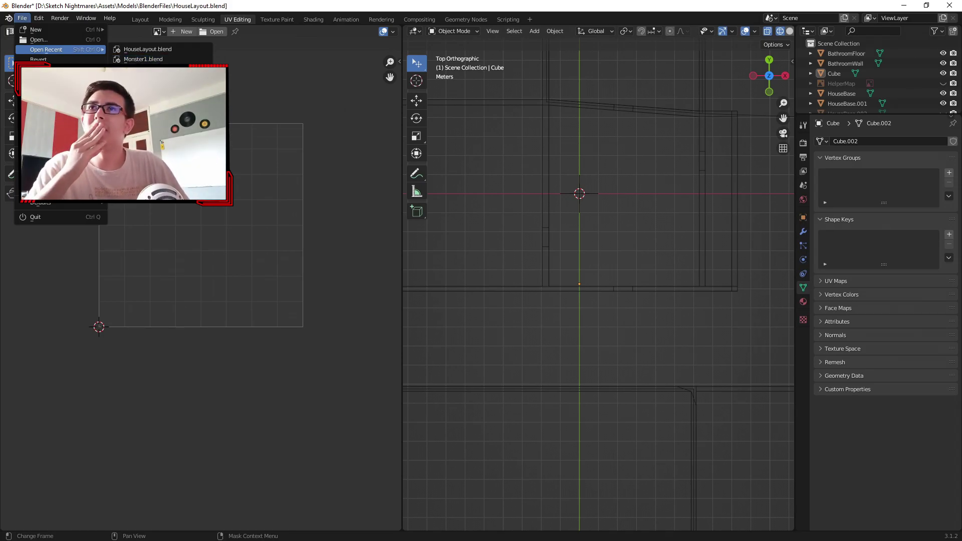
{"action": "left_click", "coordinate": [147, 49]}
{"action": "left_click", "coordinate": [509, 299]}
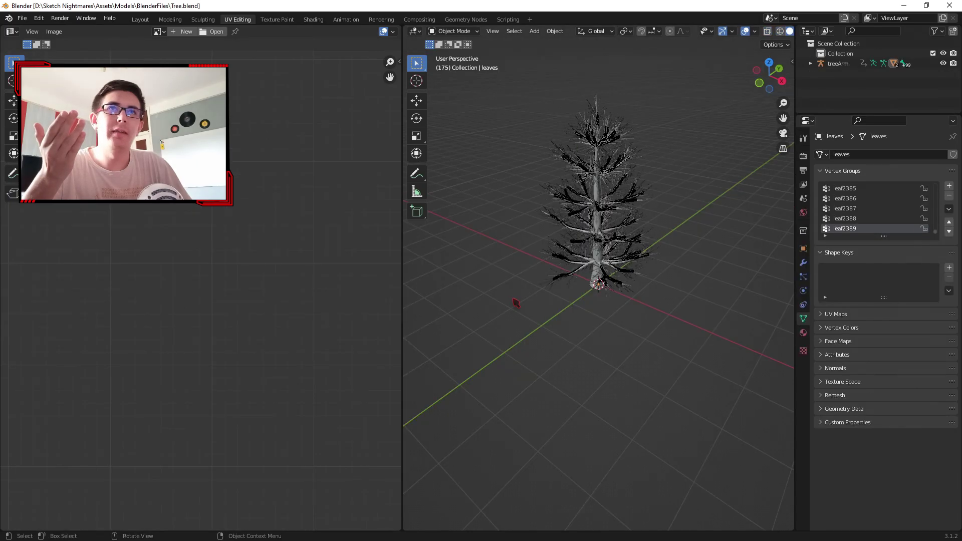
{"action": "left_click", "coordinate": [601, 223]}
{"action": "middle_click_drag", "start_coordinate": [601, 225], "coordinate": [554, 245]}
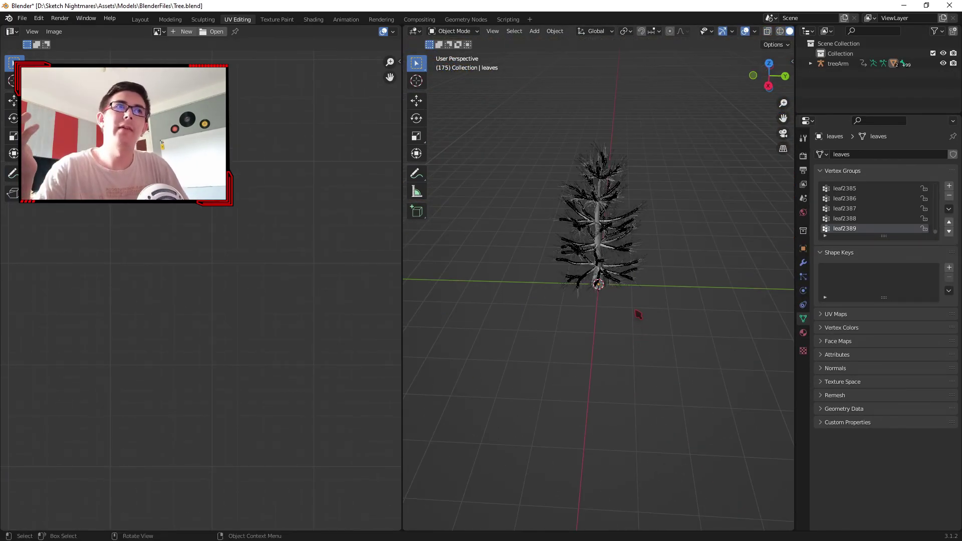
Step: Minimize Blender to return to Unity, close the HDRP Wizard and show the Console
{"action": "left_click", "coordinate": [905, 5]}
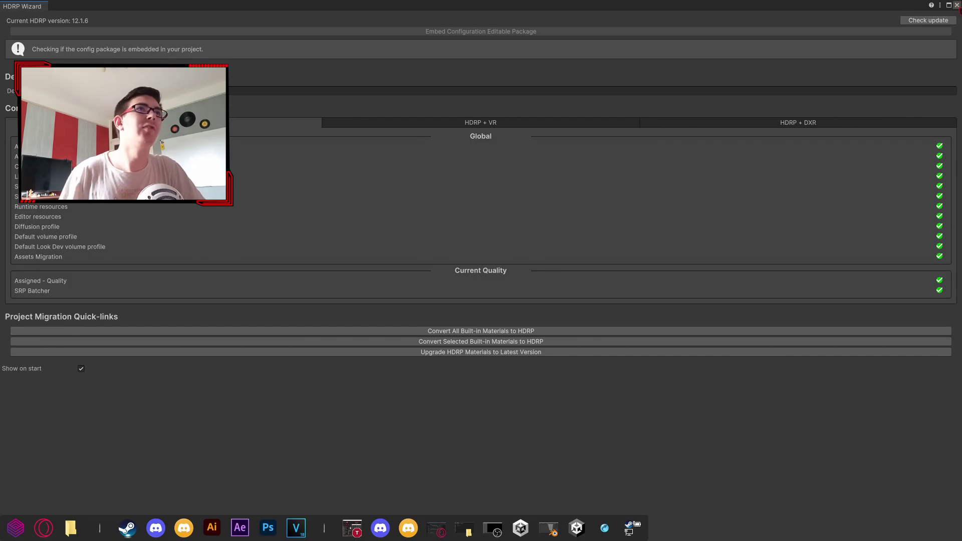
{"action": "left_click", "coordinate": [957, 6]}
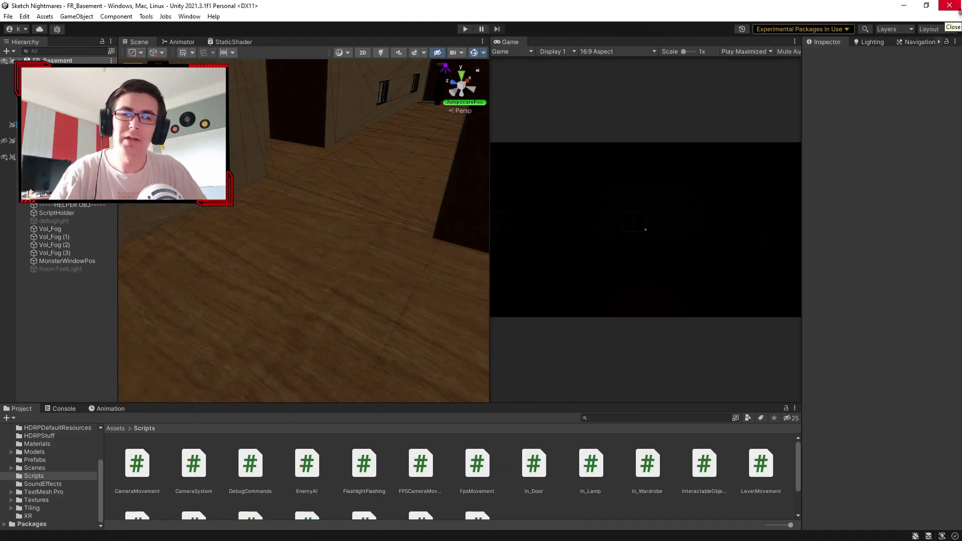
{"action": "right_click_drag", "start_coordinate": [340, 198], "coordinate": [393, 204]}
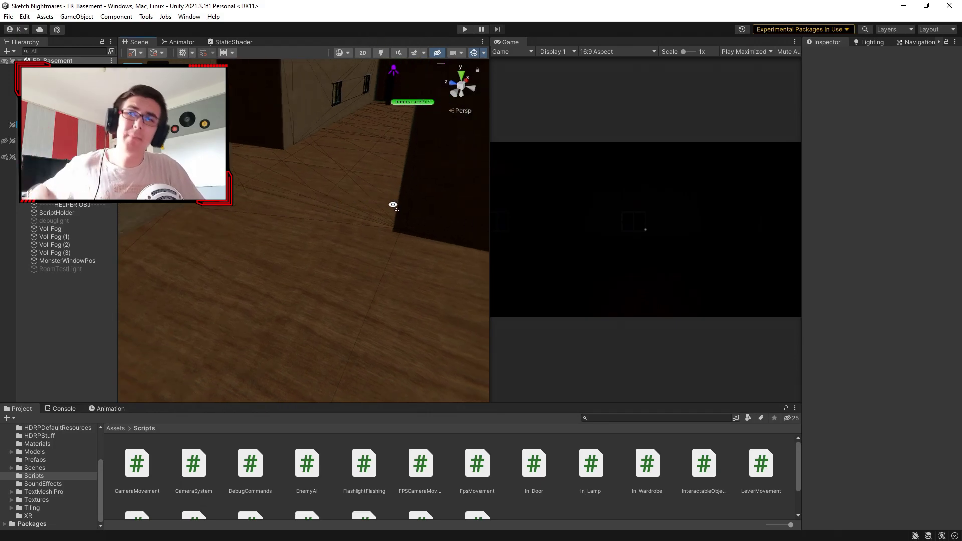
{"action": "left_click", "coordinate": [62, 409]}
{"action": "right_click_drag", "start_coordinate": [287, 350], "coordinate": [286, 351]}
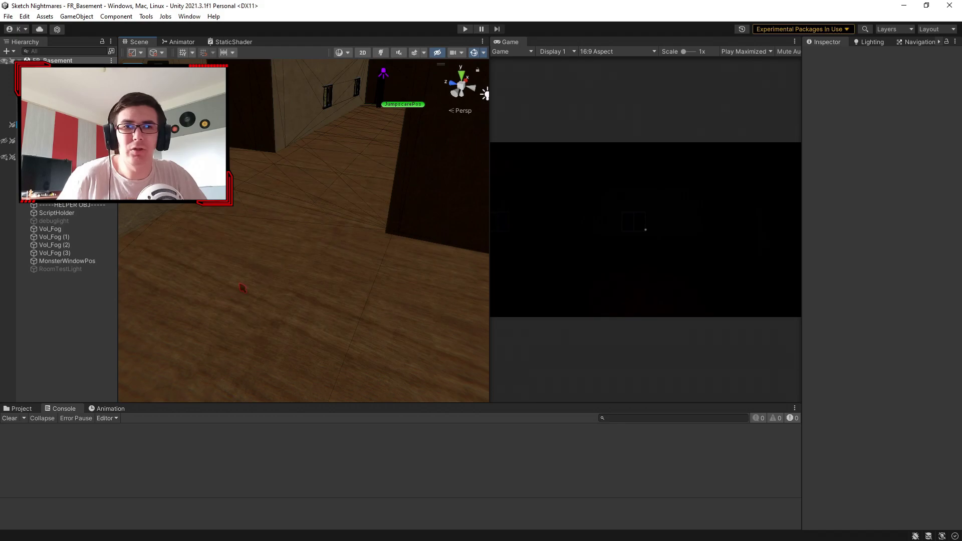
Step: Examine the FR_Basement house layout from above in the Scene view
{"action": "right_click_drag", "start_coordinate": [242, 288], "coordinate": [316, 359]}
{"action": "scroll", "coordinate": [360, 373], "scroll_direction": "down", "scroll_amount": 1}
{"action": "key", "text": "s"}
{"action": "key", "text": "d"}
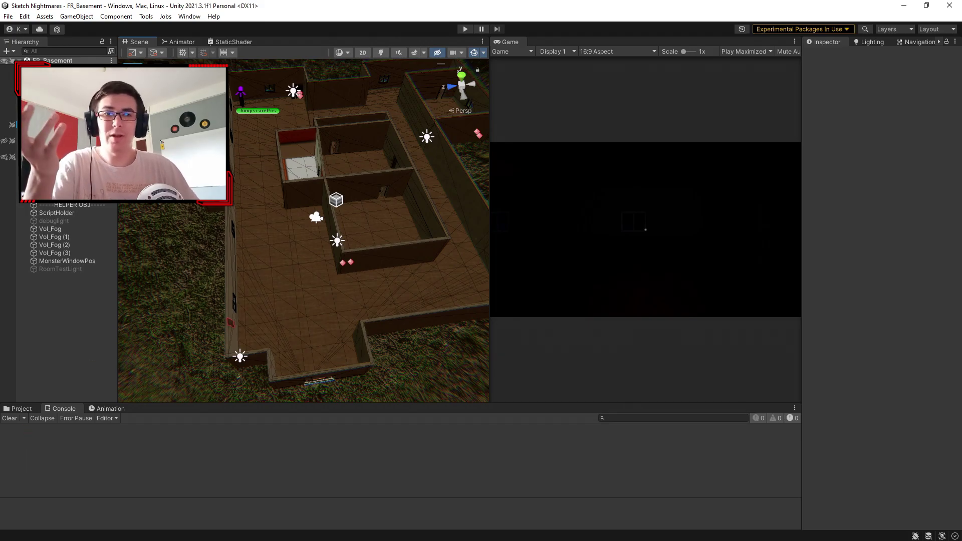
{"action": "right_click_drag", "start_coordinate": [331, 350], "coordinate": [273, 250]}
Step: Unhide the trees in the Scene view and look at the forest around the house
{"action": "left_click", "coordinate": [3, 142]}
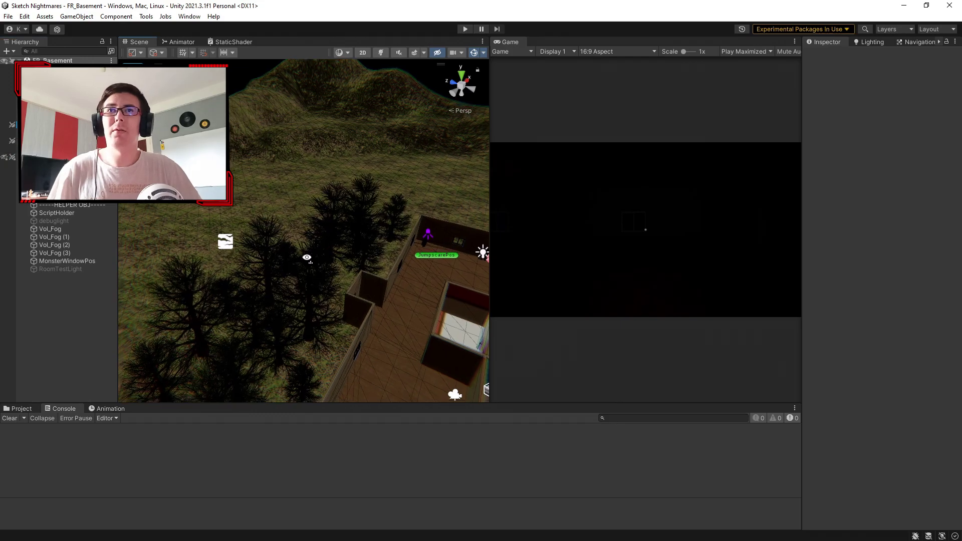
{"action": "left_click_drag", "start_coordinate": [475, 311], "coordinate": [372, 272], "text": "alt"}
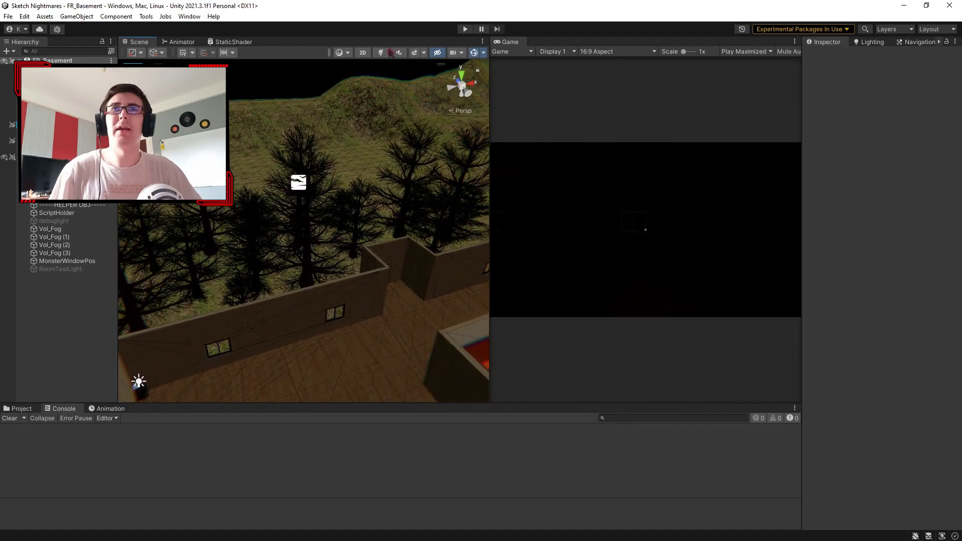
{"action": "left_click_drag", "start_coordinate": [389, 212], "coordinate": [381, 217], "text": "alt"}
Step: Activate the debuglight object and turn on scene lighting in the Scene view
{"action": "left_click", "coordinate": [54, 221]}
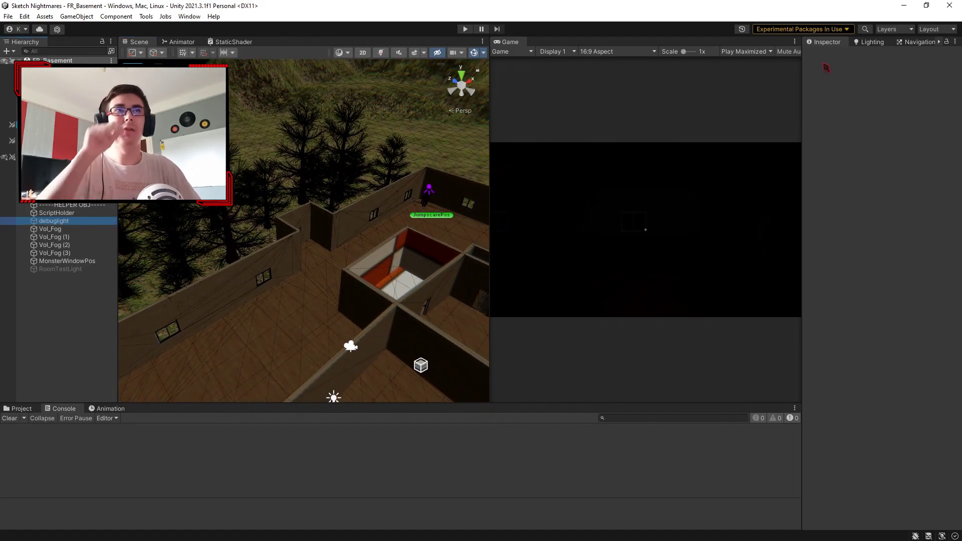
{"action": "left_click", "coordinate": [829, 56]}
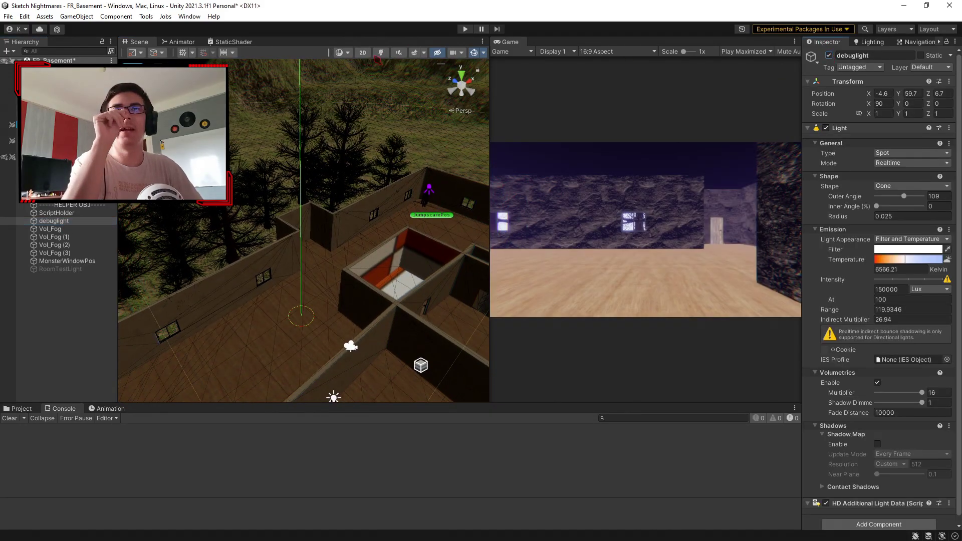
{"action": "left_click", "coordinate": [381, 52]}
Step: Examine the lit house in the Scene view, from the surrounding trees and overall layout to the interior walls and wooden door
{"action": "right_click_drag", "start_coordinate": [381, 274], "coordinate": [376, 262]}
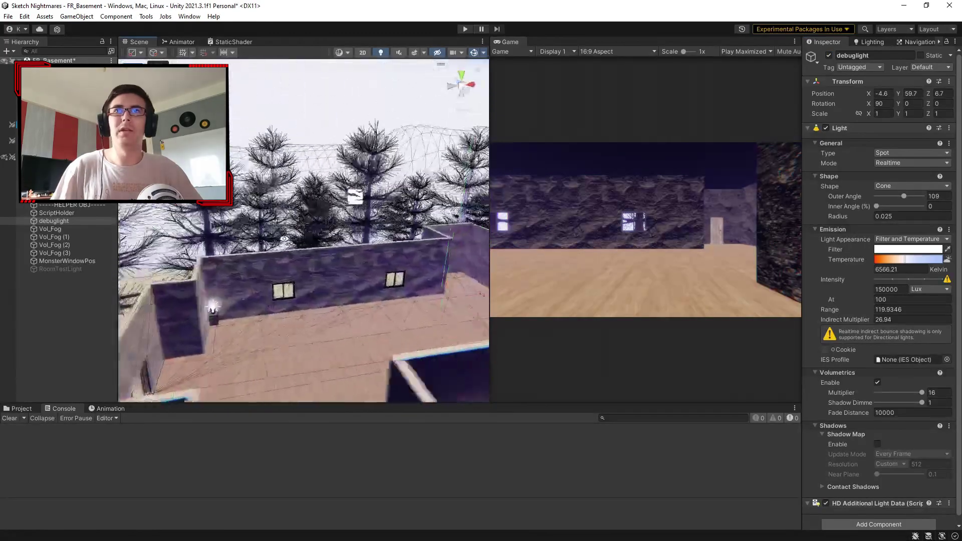
{"action": "left_click_drag", "start_coordinate": [285, 240], "coordinate": [295, 216], "text": "alt"}
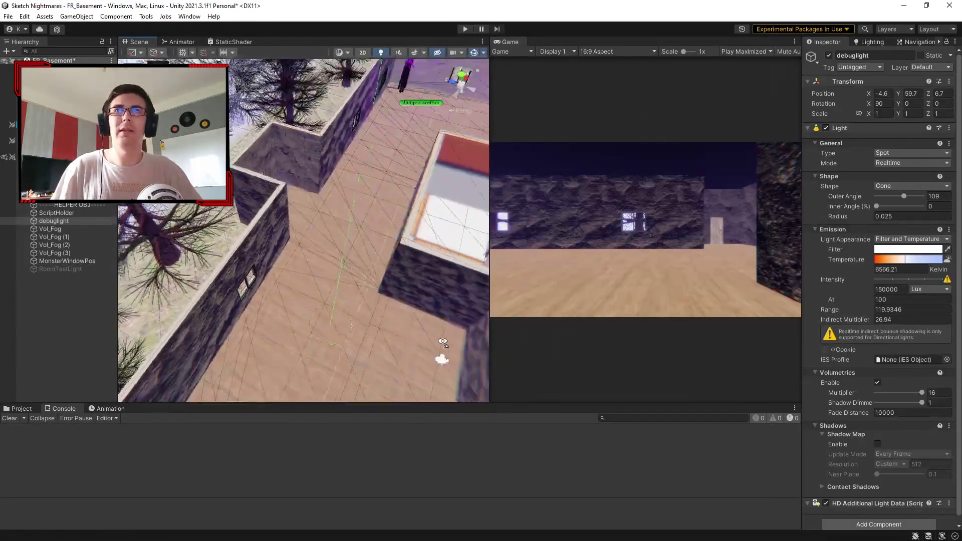
{"action": "left_click_drag", "start_coordinate": [468, 412], "coordinate": [337, 435], "text": "alt"}
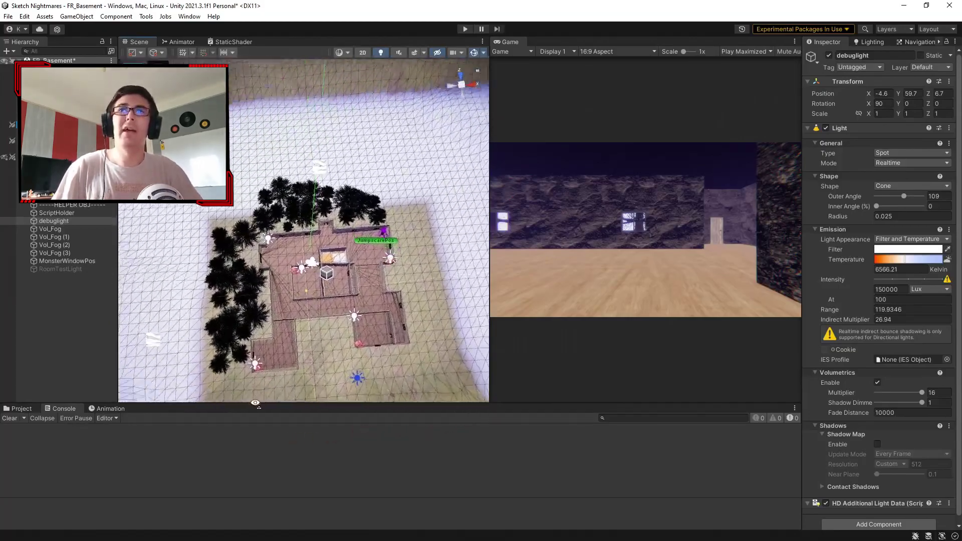
{"action": "left_click_drag", "start_coordinate": [281, 414], "coordinate": [321, 340], "text": "alt"}
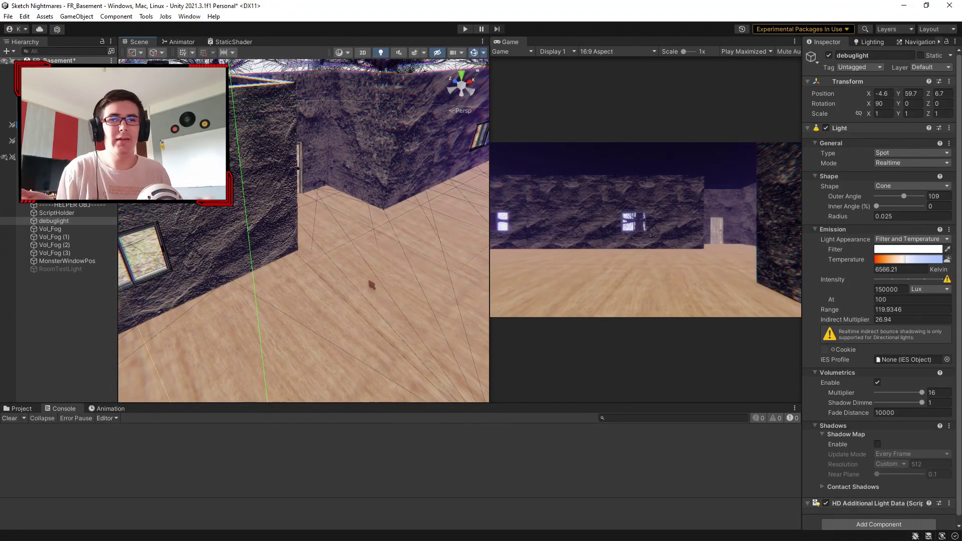
{"action": "right_click_drag", "start_coordinate": [301, 204], "coordinate": [412, 206]}
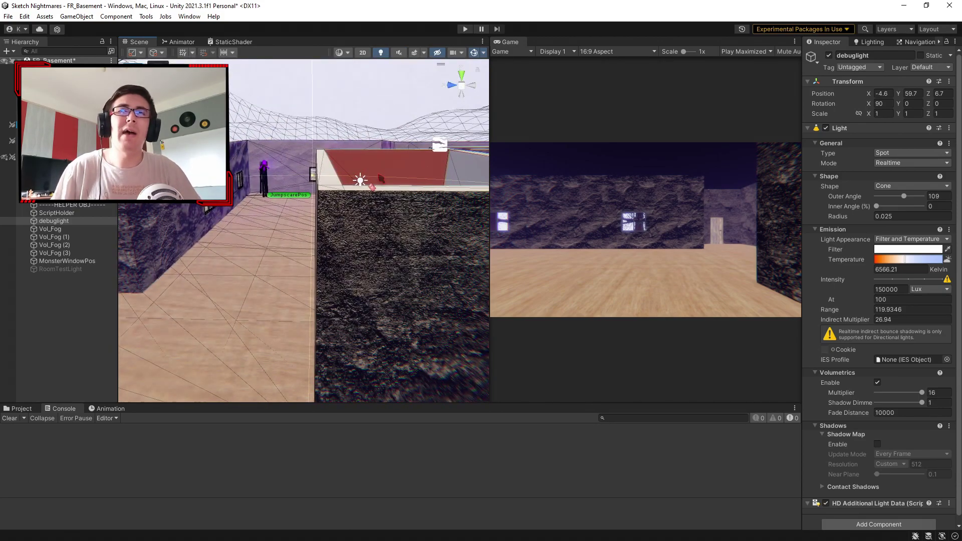
{"action": "left_click_drag", "start_coordinate": [468, 203], "coordinate": [425, 176], "text": "alt"}
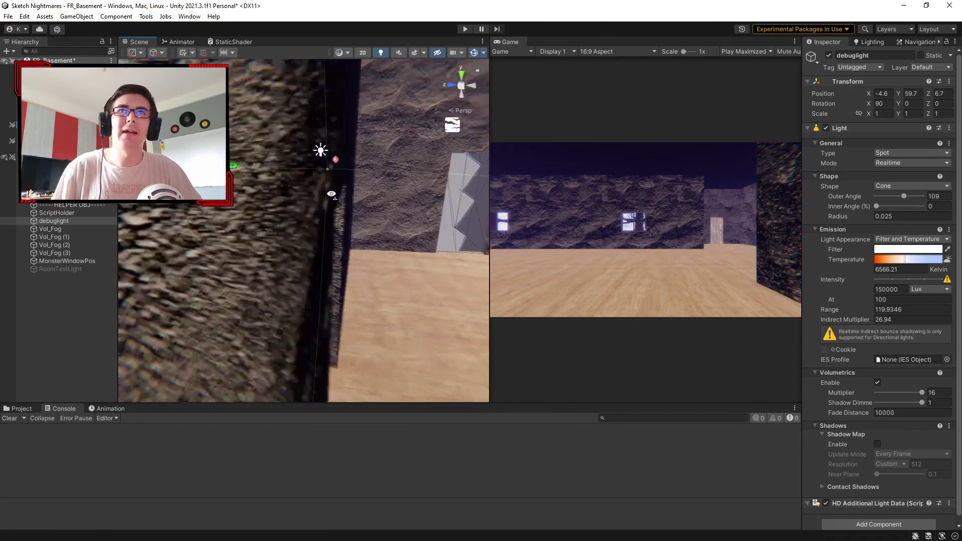
{"action": "right_click_drag", "start_coordinate": [325, 238], "coordinate": [531, 231]}
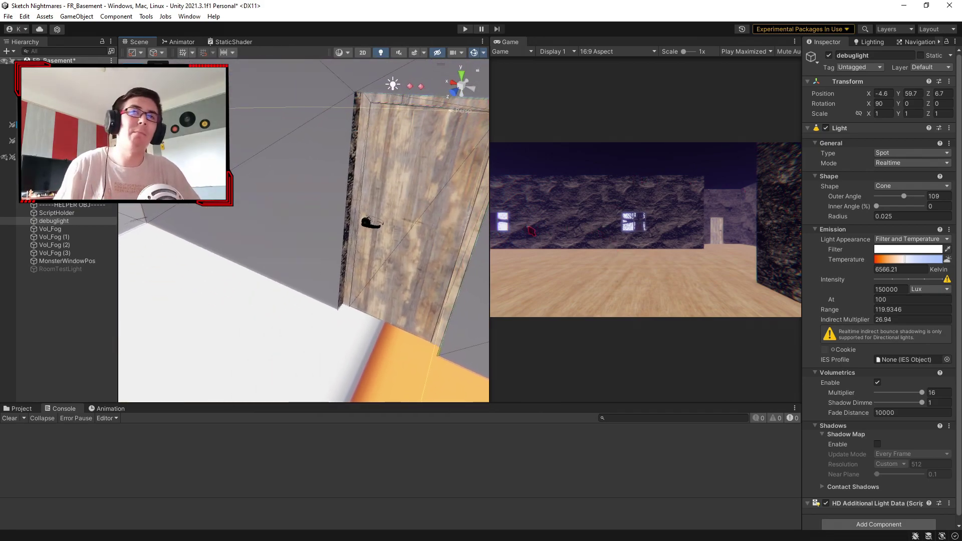
{"action": "left_click_drag", "start_coordinate": [371, 224], "coordinate": [391, 145], "text": "alt"}
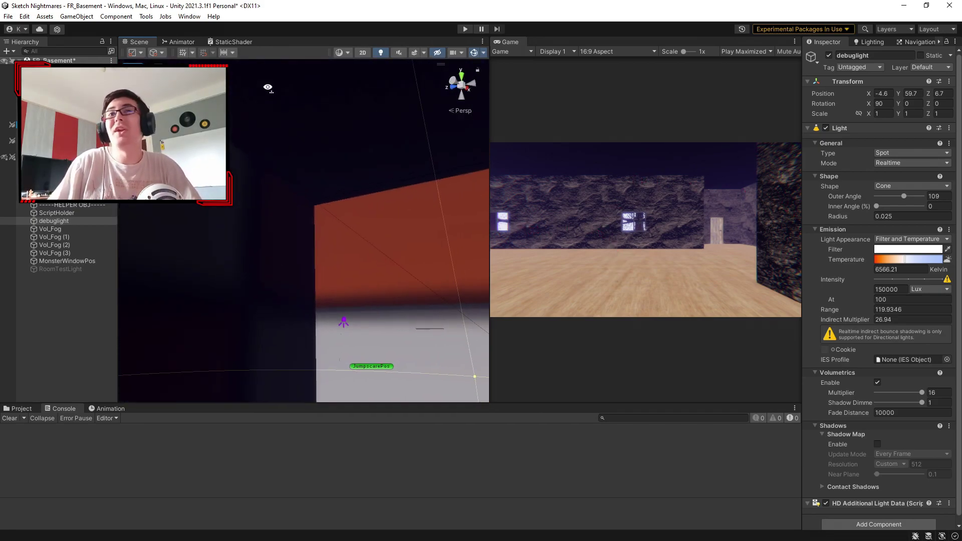
Step: Fly through the Scene view to the TV-headed monster near JumpscarePos and examine it up close
{"action": "right_click_drag", "start_coordinate": [304, 231], "coordinate": [960, 165]}
{"action": "right_click_drag", "start_coordinate": [345, 197], "coordinate": [350, 145]}
{"action": "key", "text": "w"}
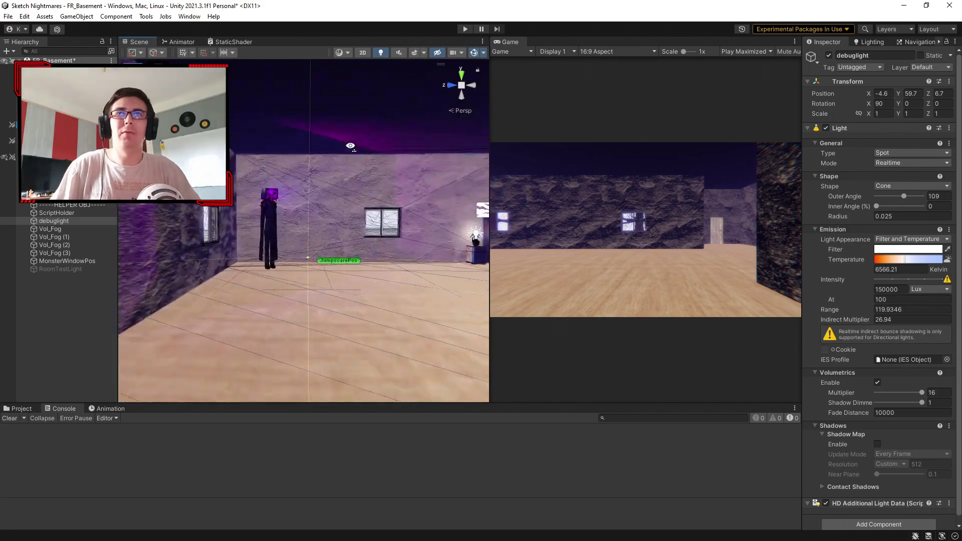
{"action": "left_click_drag", "start_coordinate": [350, 146], "coordinate": [318, 128], "text": "alt"}
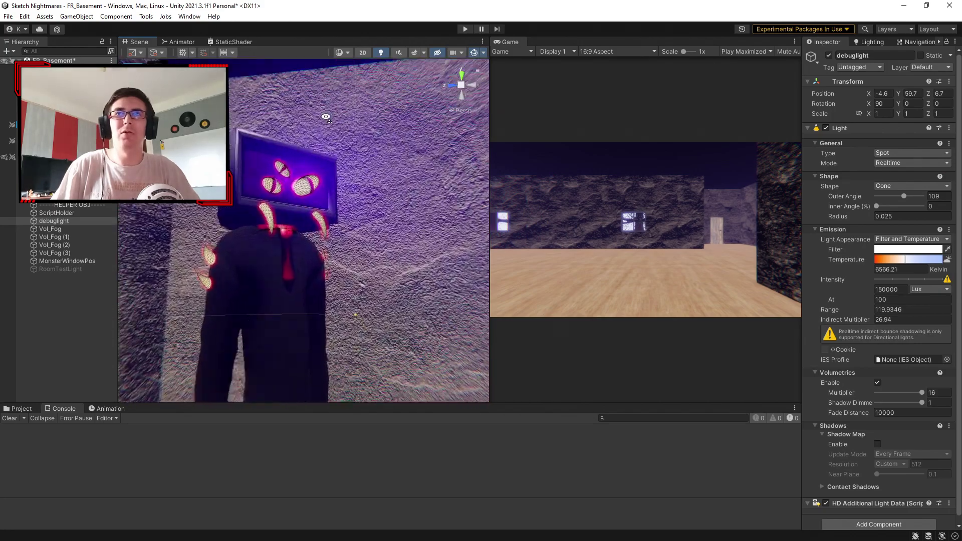
{"action": "right_click_drag", "start_coordinate": [326, 116], "coordinate": [327, 118]}
{"action": "key", "text": "w"}
{"action": "left_click_drag", "start_coordinate": [452, 166], "coordinate": [336, 132], "text": "alt"}
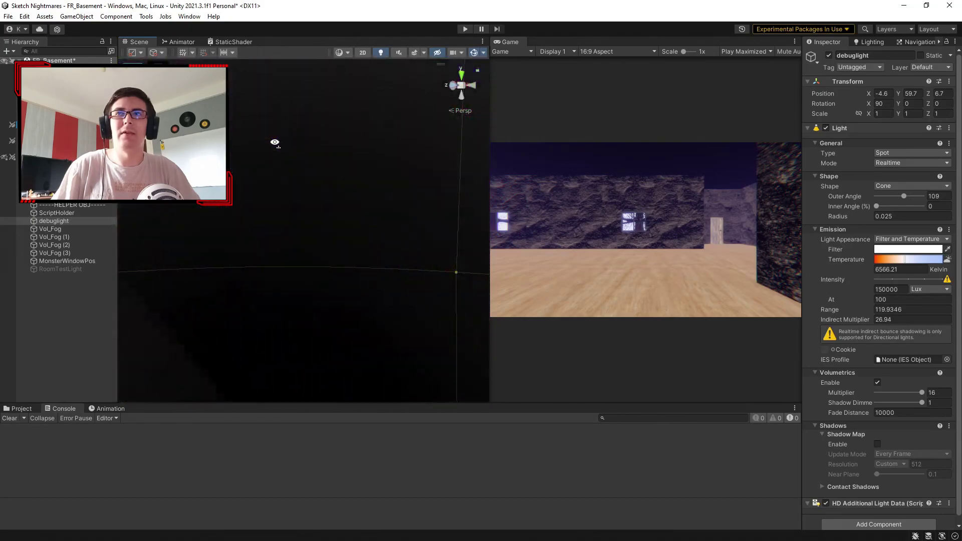
Step: Look through the rest of the house interior in the Scene view, including the lamp, the doors and the long hallway
{"action": "right_click_drag", "start_coordinate": [326, 59], "coordinate": [679, 143]}
{"action": "key", "text": "w"}
{"action": "left_click_drag", "start_coordinate": [530, 146], "coordinate": [958, 161], "text": "alt"}
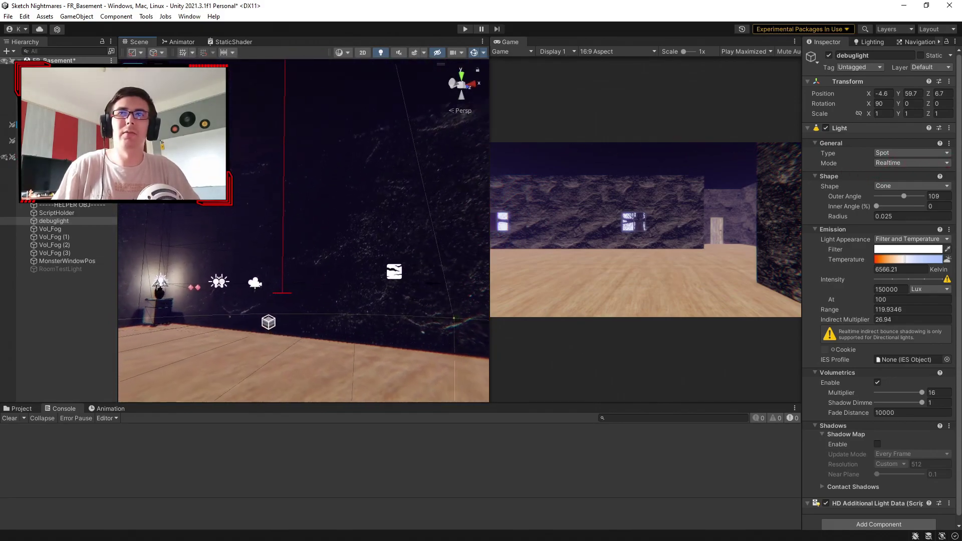
{"action": "key", "text": "w"}
{"action": "right_click_drag", "start_coordinate": [165, 150], "coordinate": [73, 155]}
{"action": "key", "text": "w"}
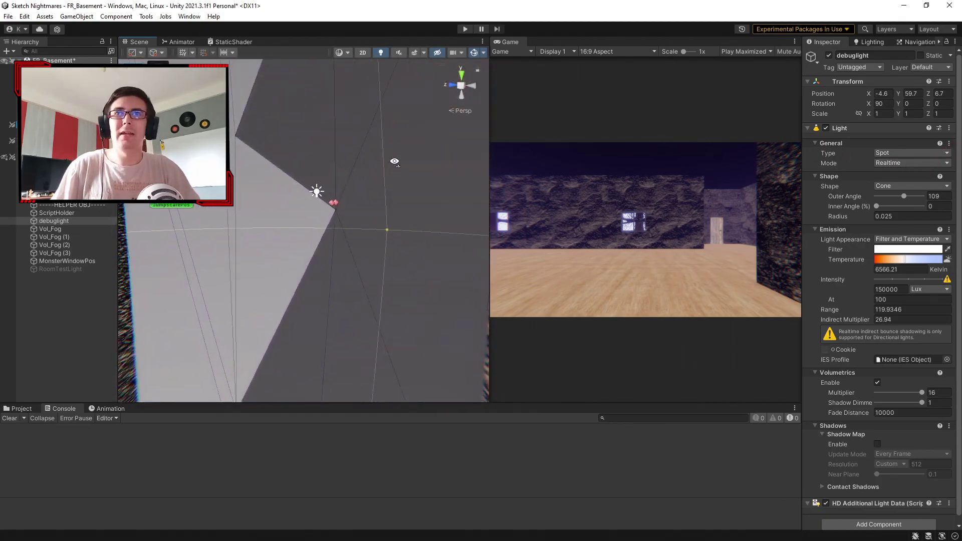
{"action": "left_click_drag", "start_coordinate": [436, 150], "coordinate": [481, 165], "text": "alt"}
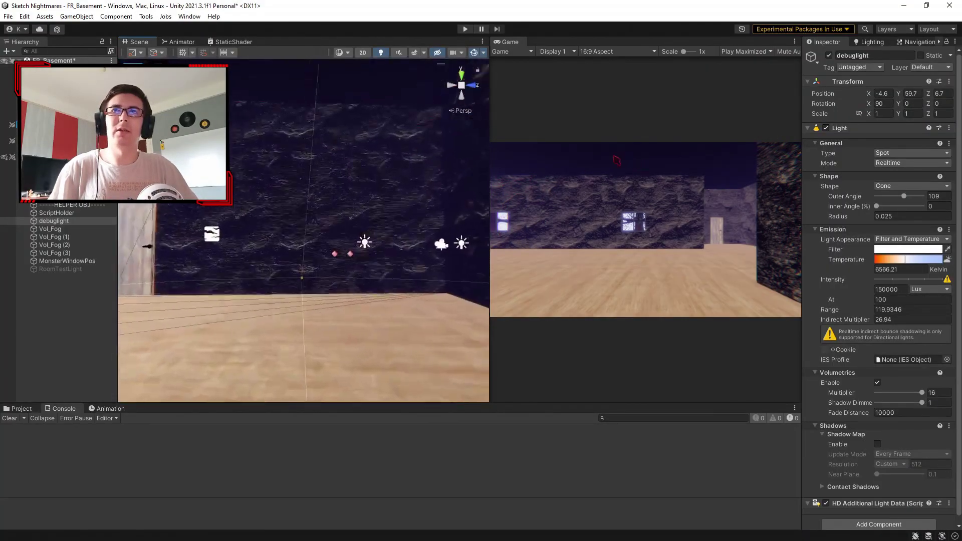
{"action": "key", "text": "w"}
{"action": "right_click_drag", "start_coordinate": [582, 163], "coordinate": [400, 137]}
{"action": "left_click_drag", "start_coordinate": [401, 138], "coordinate": [395, 180], "text": "alt"}
{"action": "key", "text": "w"}
{"action": "right_click_drag", "start_coordinate": [597, 170], "coordinate": [947, 177]}
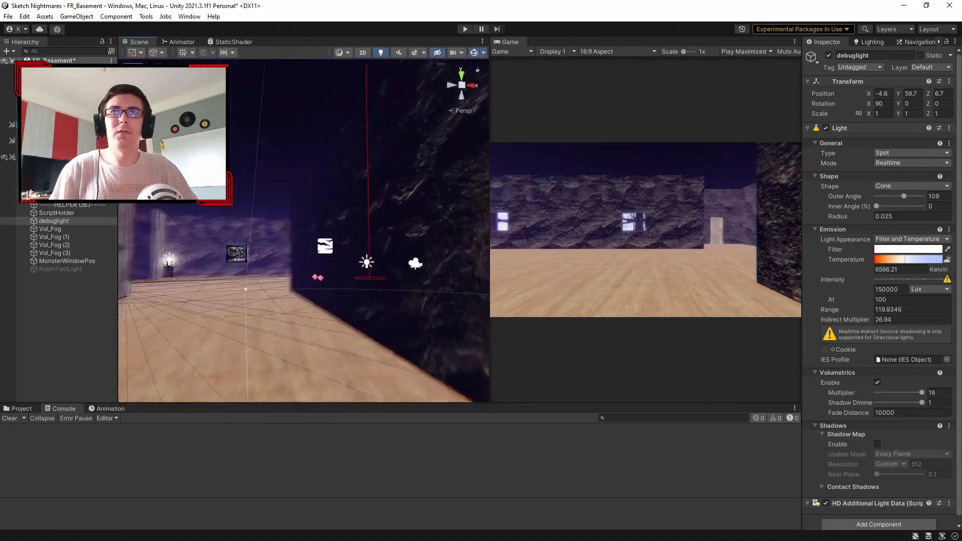
{"action": "left_click_drag", "start_coordinate": [376, 221], "coordinate": [286, 162], "text": "alt"}
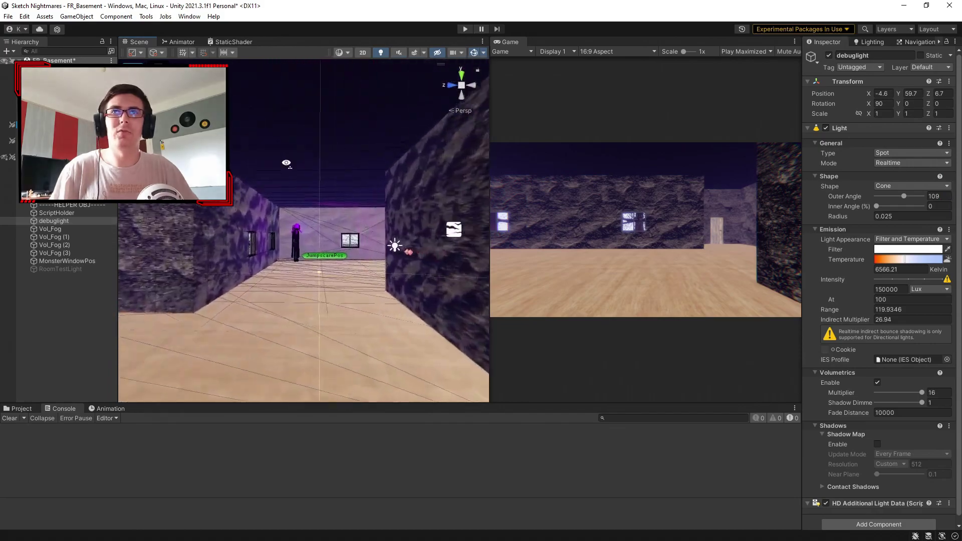
Step: Show the Project assets, start Play mode, approach the monster in the hallway and disable the enemy
{"action": "left_click", "coordinate": [22, 409]}
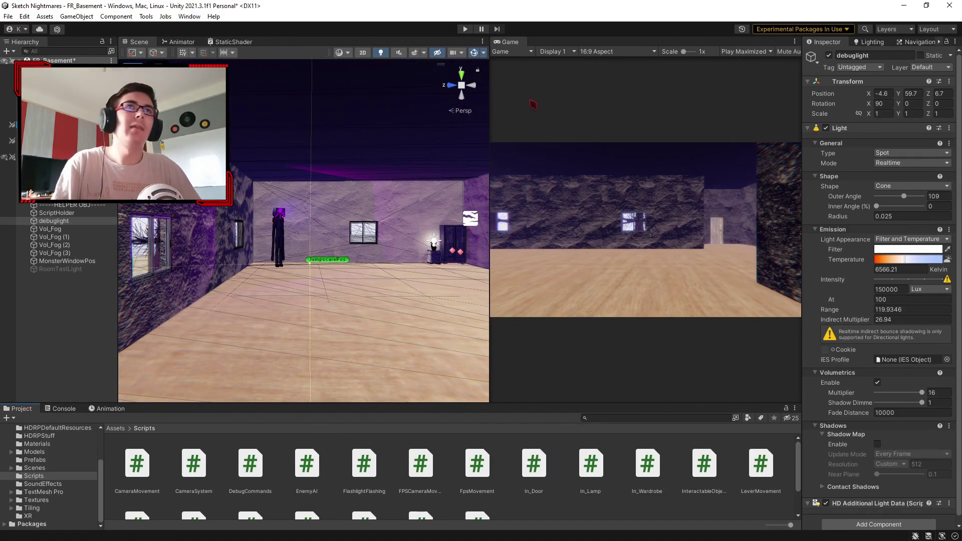
{"action": "left_click", "coordinate": [465, 29]}
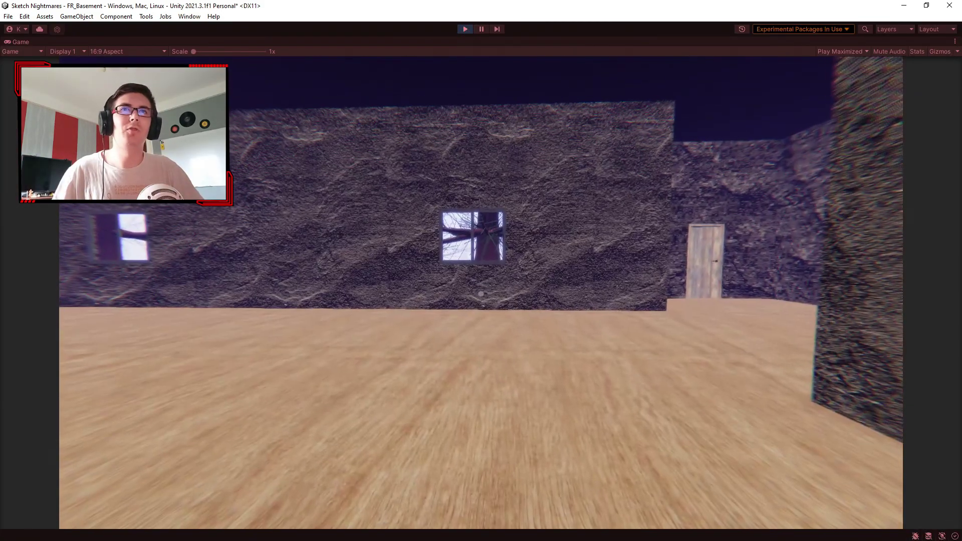
{"action": "key", "text": "w"}
{"action": "key", "text": "a"}
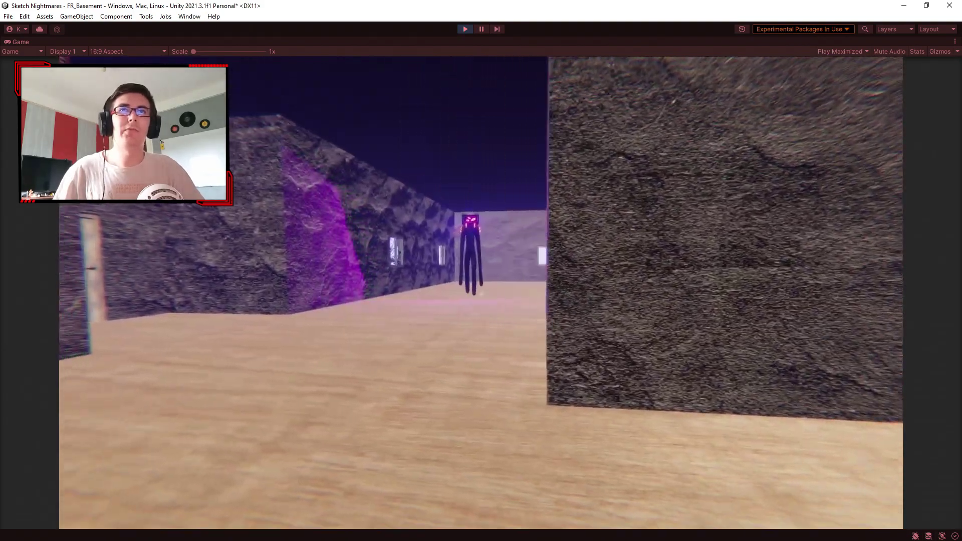
{"action": "key", "text": "s"}
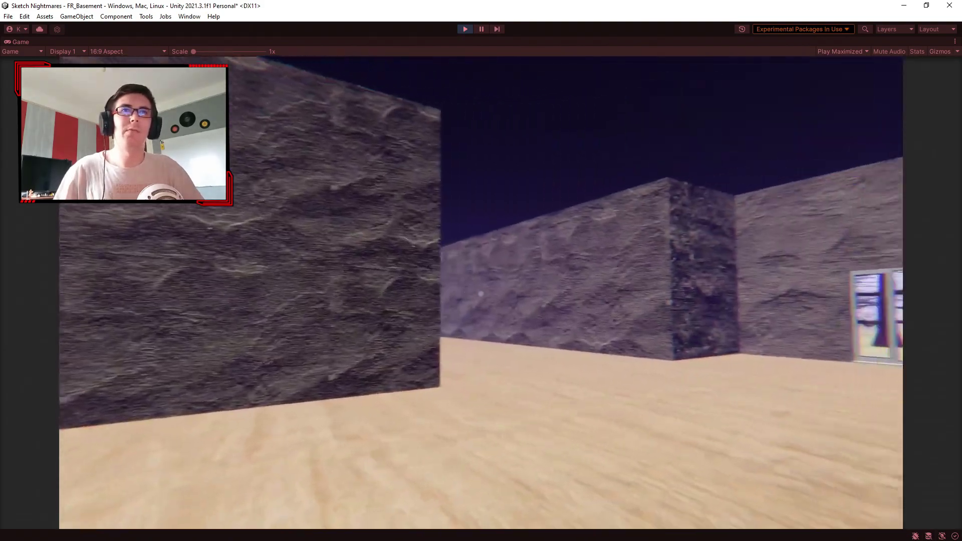
{"action": "key", "text": "w"}
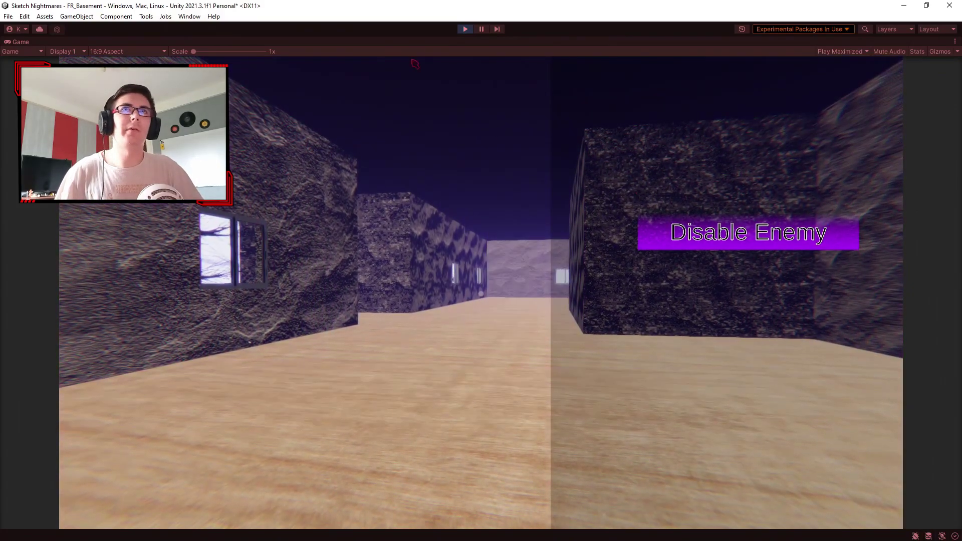
Step: Walk to the three-pane window to look at the forest outside, and inspect the lit lamp on the corner cabinet
{"action": "key", "text": "w"}
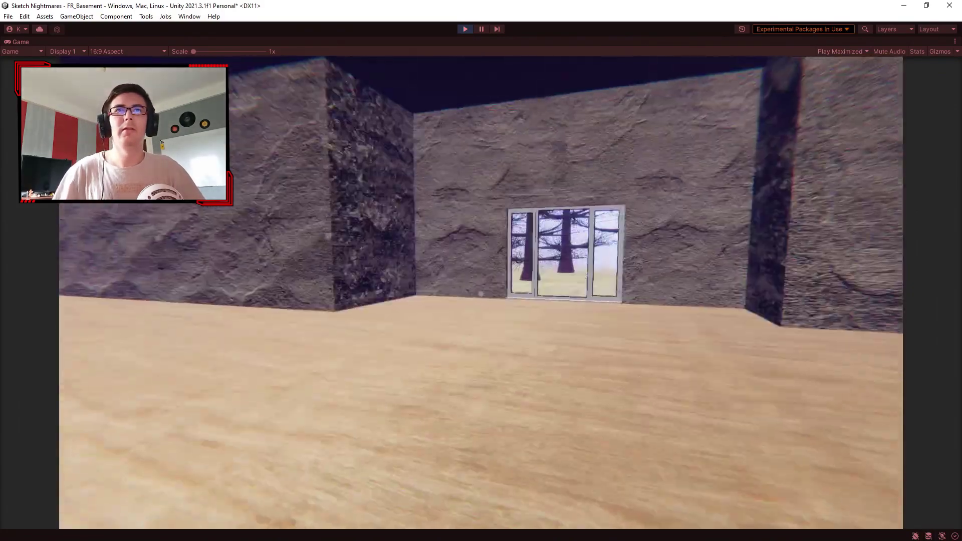
{"action": "key", "text": "w"}
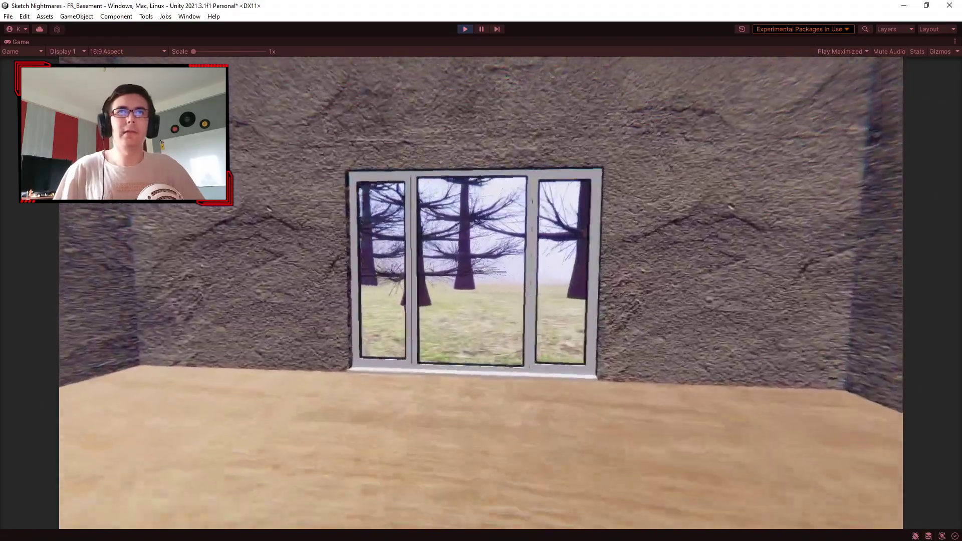
{"action": "key", "text": "w"}
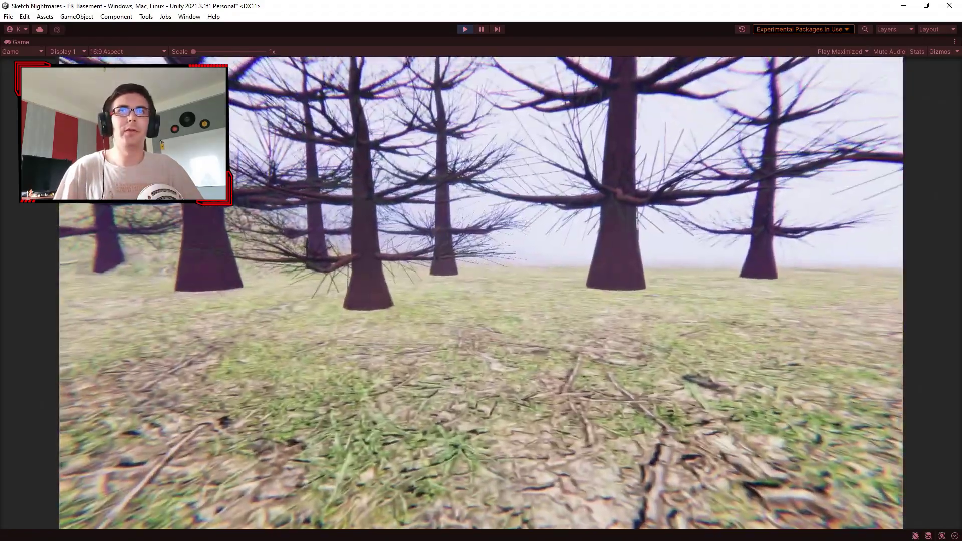
{"action": "key", "text": "w"}
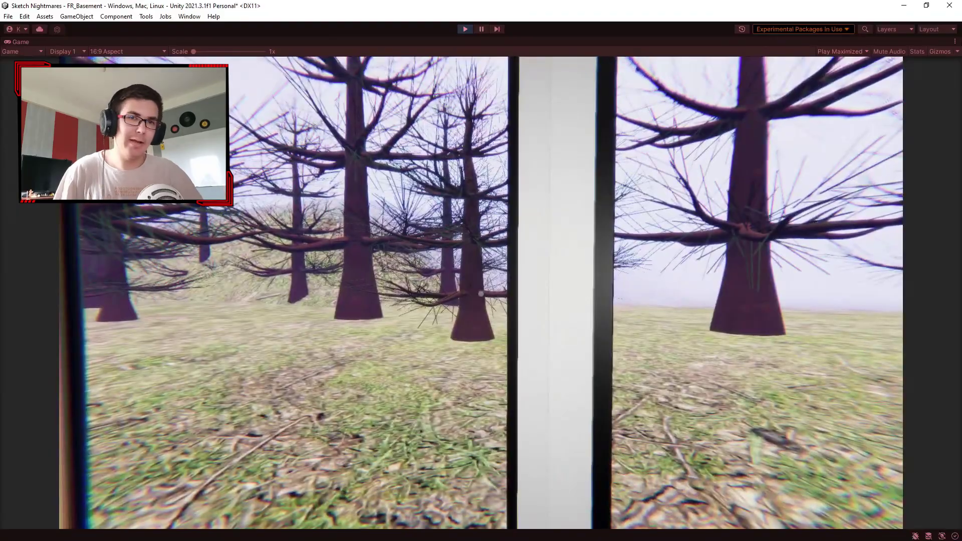
{"action": "key", "text": "w"}
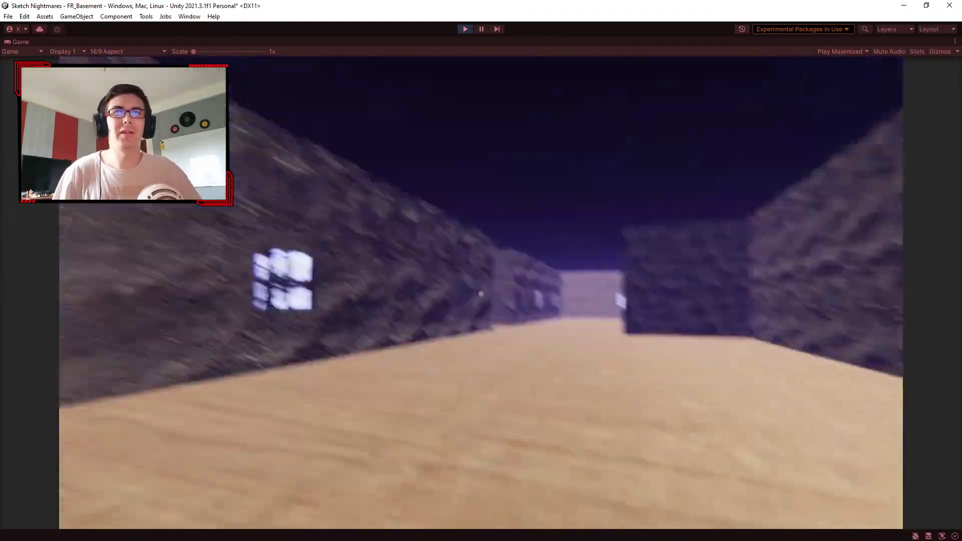
{"action": "key", "text": "w"}
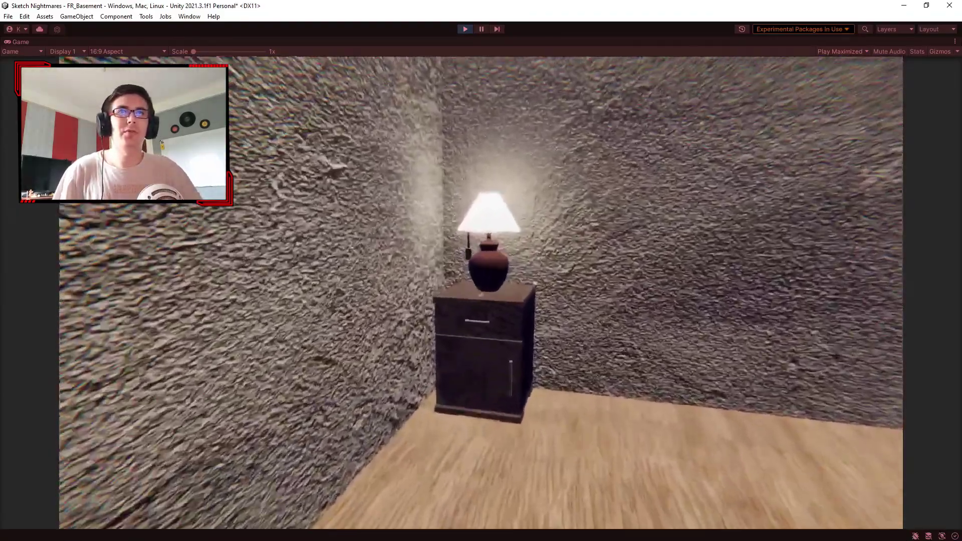
Step: Walk along the hallway to the wooden doors and inspect how their handles highlight up close
{"action": "key", "text": "w"}
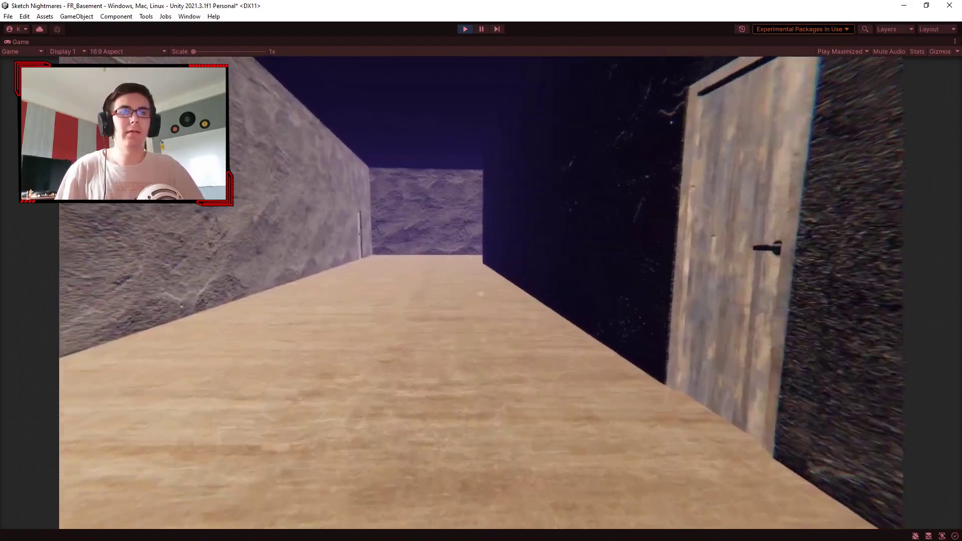
{"action": "key", "text": "w"}
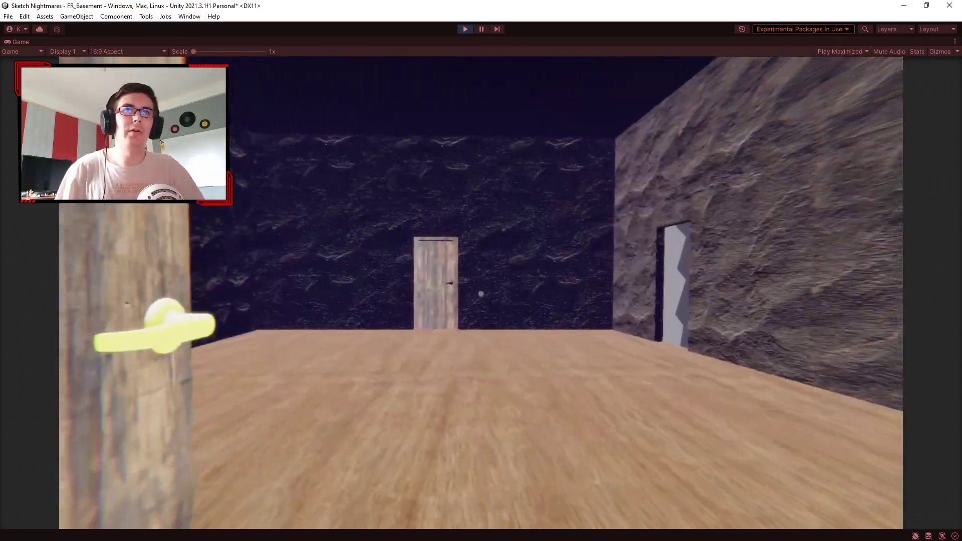
{"action": "key", "text": "w"}
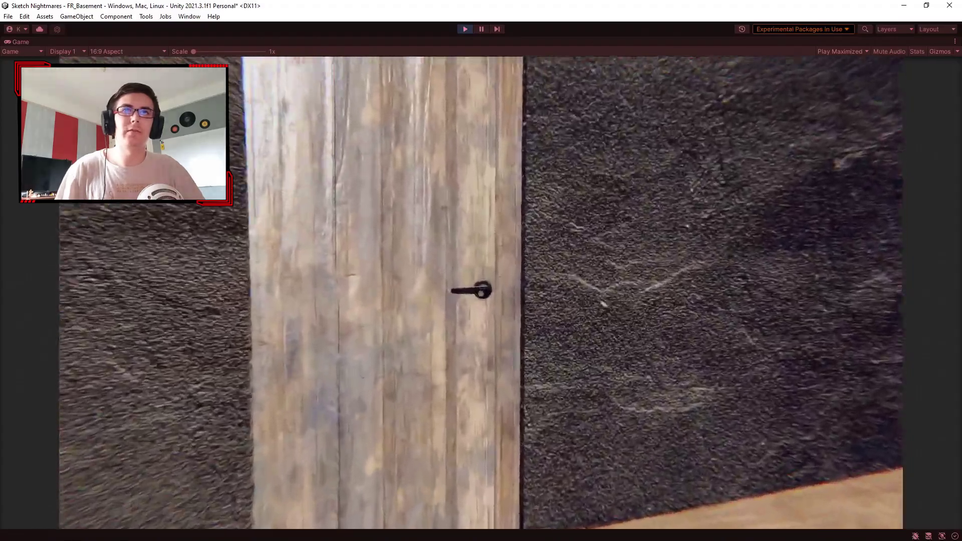
{"action": "key", "text": "w"}
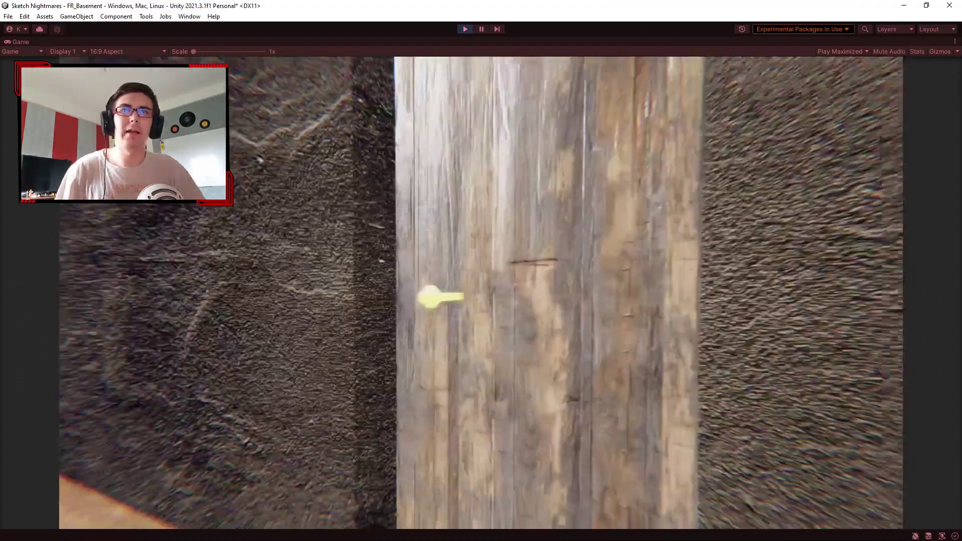
{"action": "key", "text": "a"}
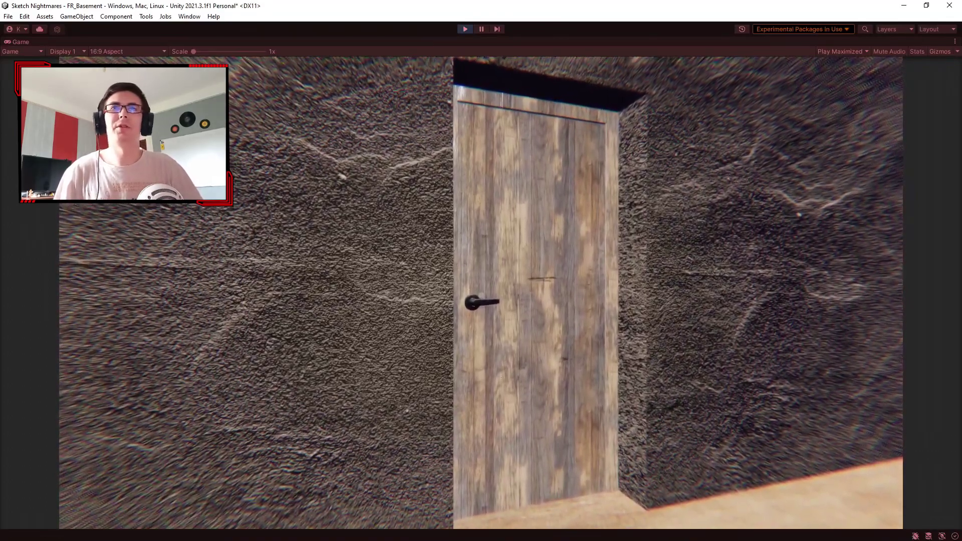
{"action": "key", "text": "w"}
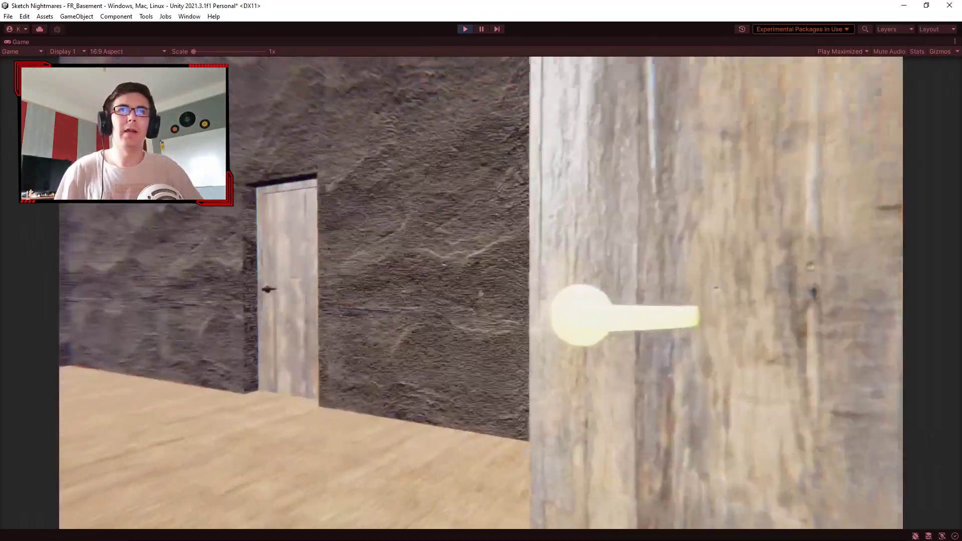
Step: Demonstrate opening and closing the wooden door while walking through its doorway
{"action": "key", "text": "s"}
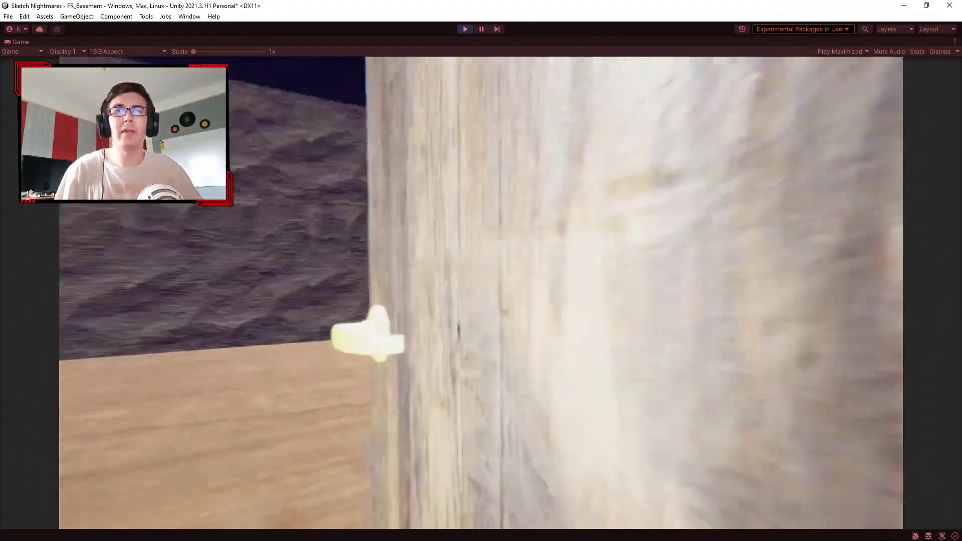
{"action": "key", "text": "w"}
{"action": "key", "text": "s"}
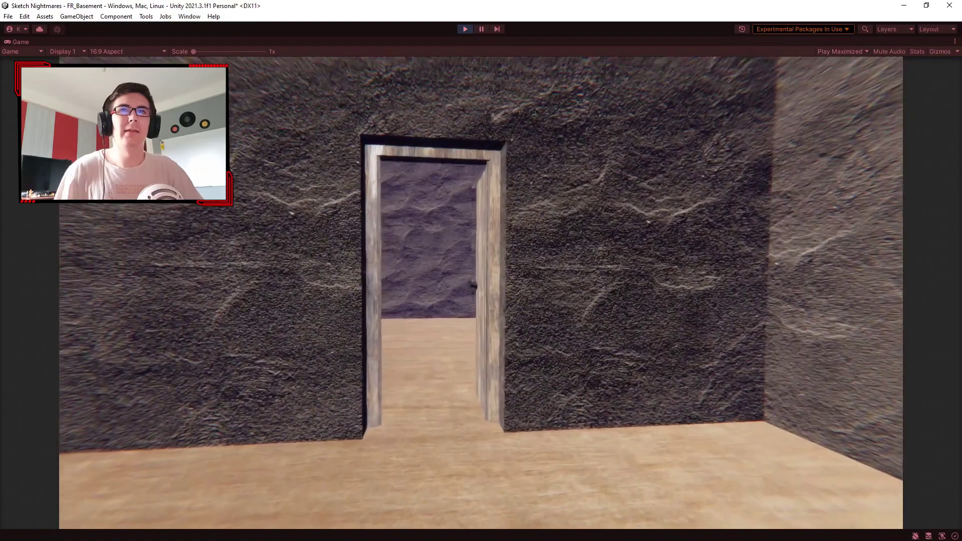
{"action": "key", "text": "w"}
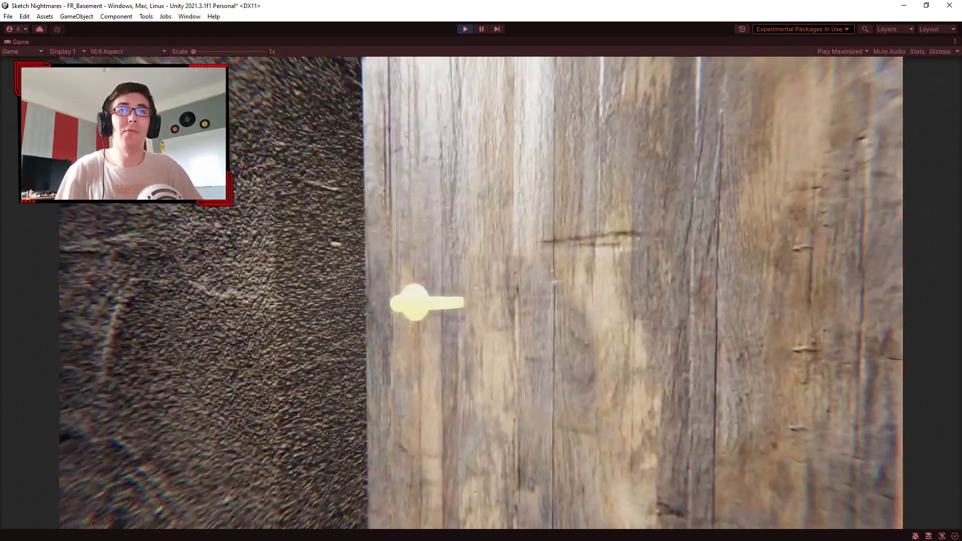
Step: Look out through the gap between the wardrobe doors, step away from the wardrobe and head to the open room door
{"action": "key", "text": "s"}
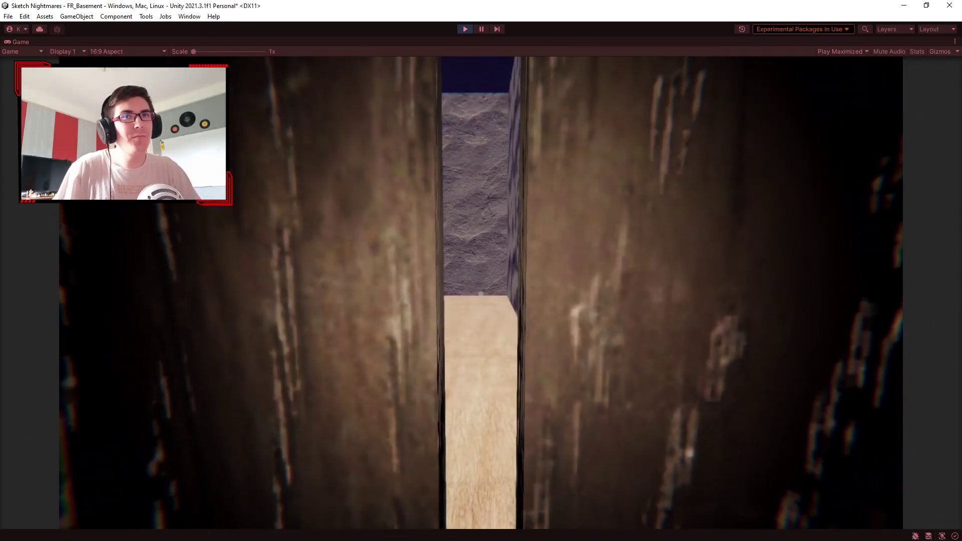
{"action": "key", "text": "w"}
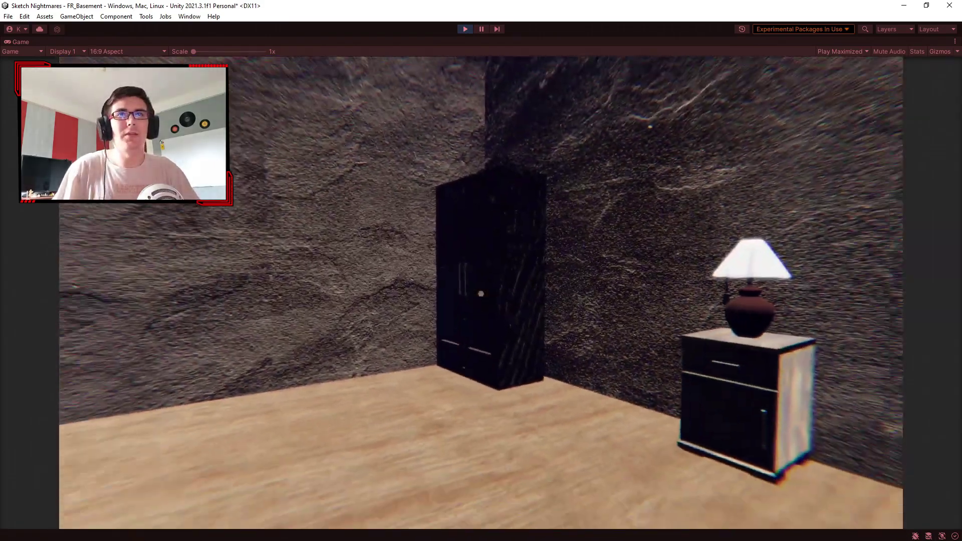
{"action": "key", "text": "w"}
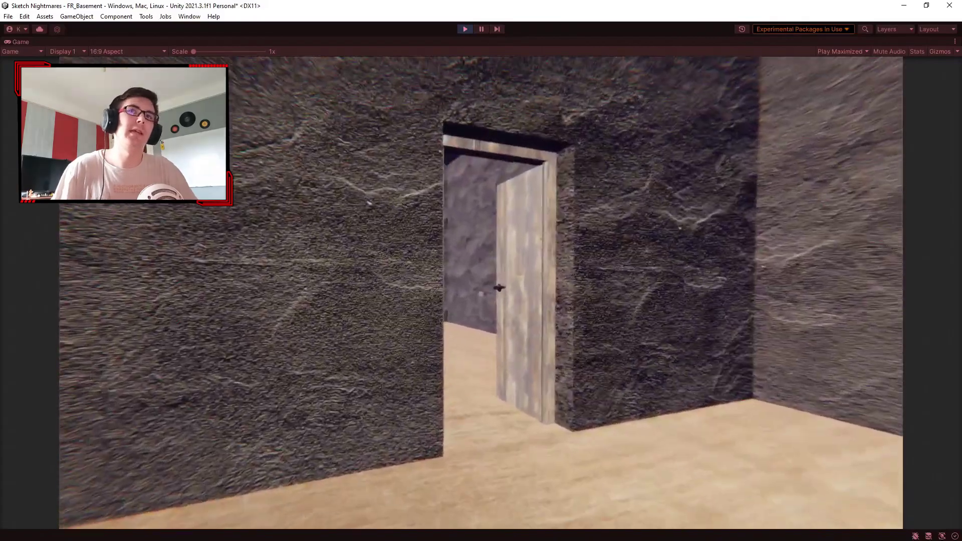
{"action": "key", "text": "w"}
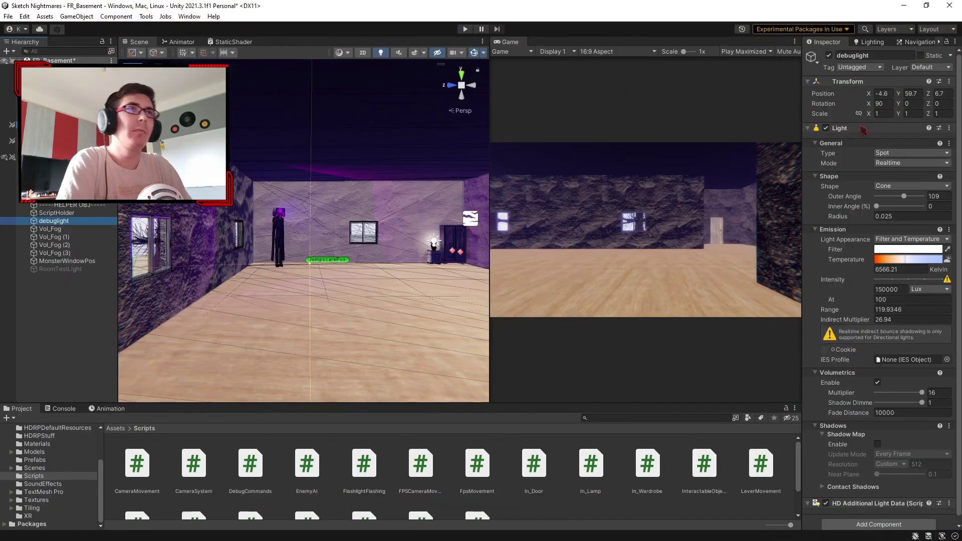
Step: Deactivate the debuglight object, save the FR_Basement scene and check the darkened house in the Scene view
{"action": "left_click", "coordinate": [829, 55]}
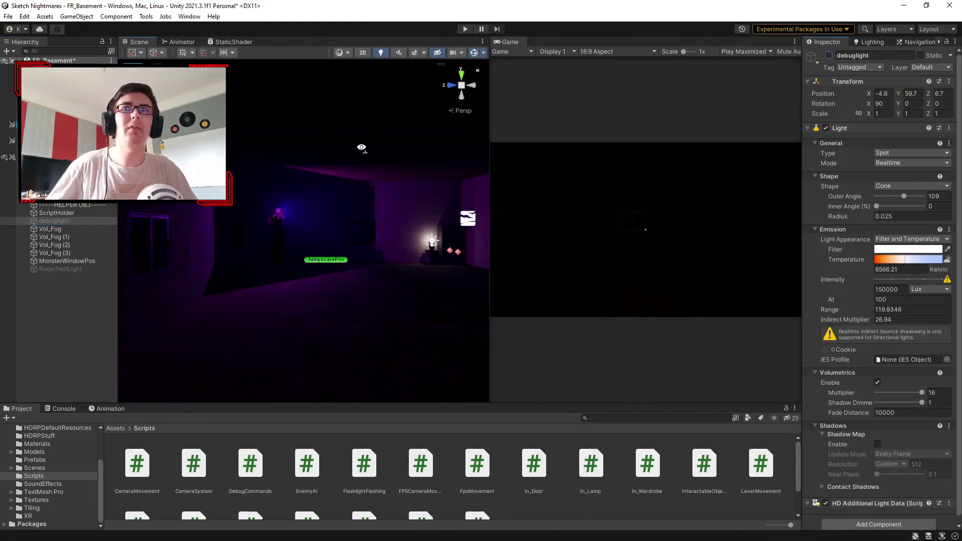
{"action": "right_click_drag", "start_coordinate": [357, 148], "coordinate": [406, 149]}
{"action": "key", "text": "ctrl+s"}
{"action": "right_click_drag", "start_coordinate": [311, 230], "coordinate": [250, 220]}
{"action": "right_click_drag", "start_coordinate": [320, 250], "coordinate": [329, 198]}
{"action": "right_click_drag", "start_coordinate": [29, 263], "coordinate": [922, 258]}
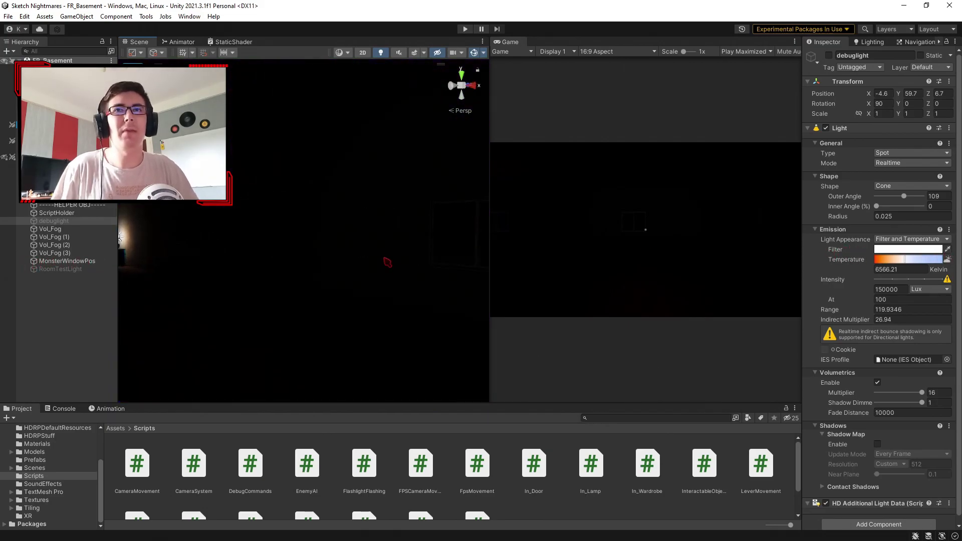
Step: Start Play mode with the dark lighting and walk past the lamp toward the glowing-eyed monster
{"action": "left_click", "coordinate": [465, 29]}
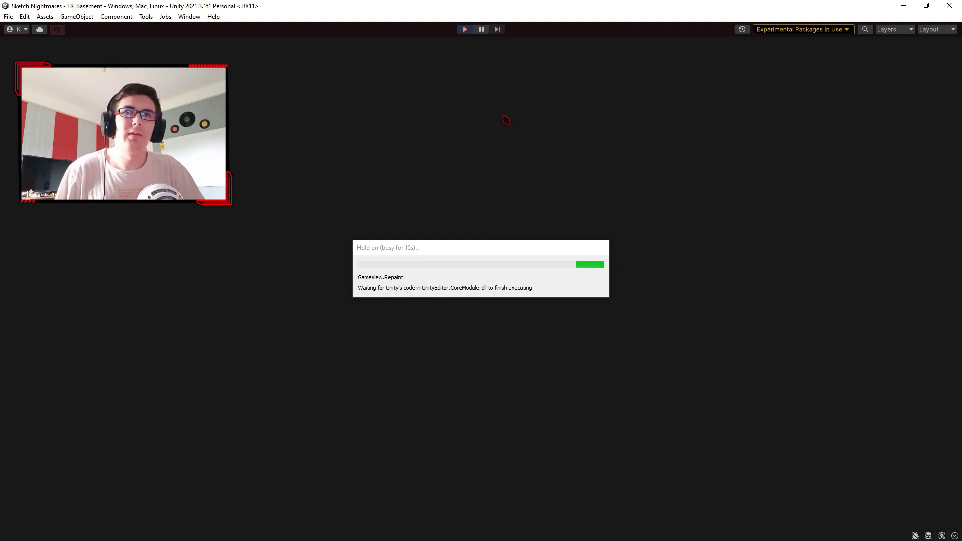
{"action": "key", "text": "w"}
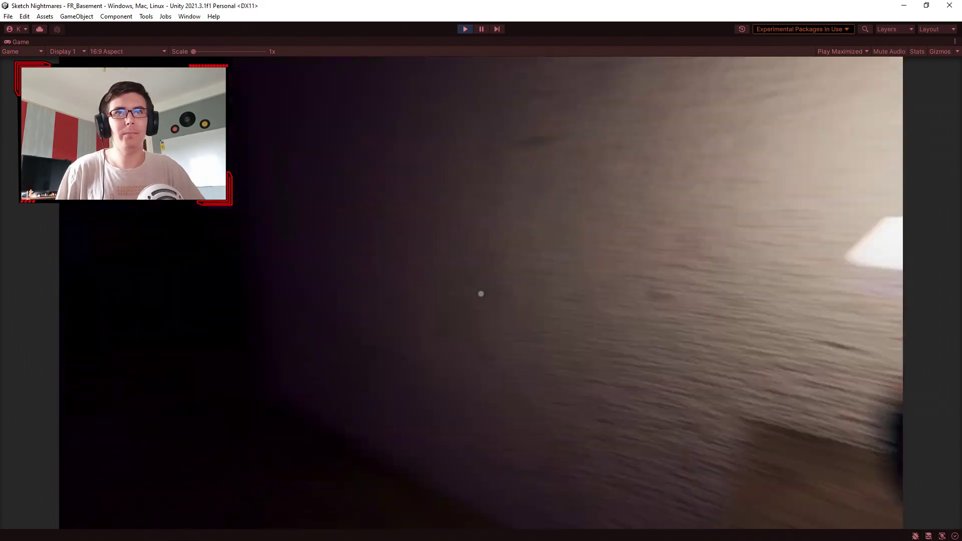
{"action": "key", "text": "w"}
{"action": "key", "text": "w"}
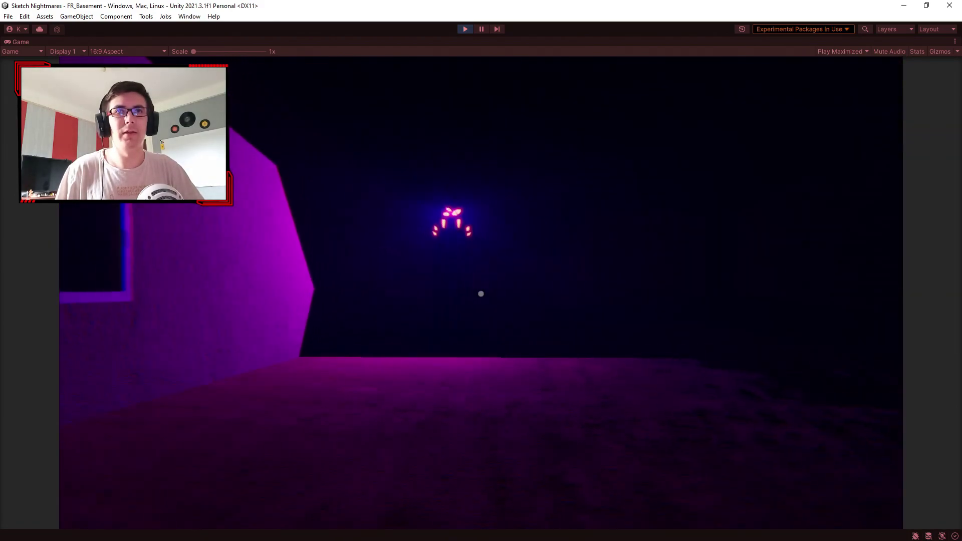
Step: Walk to the door in the dark purple wall, open it and look back at the monster from inside the room
{"action": "key", "text": "w"}
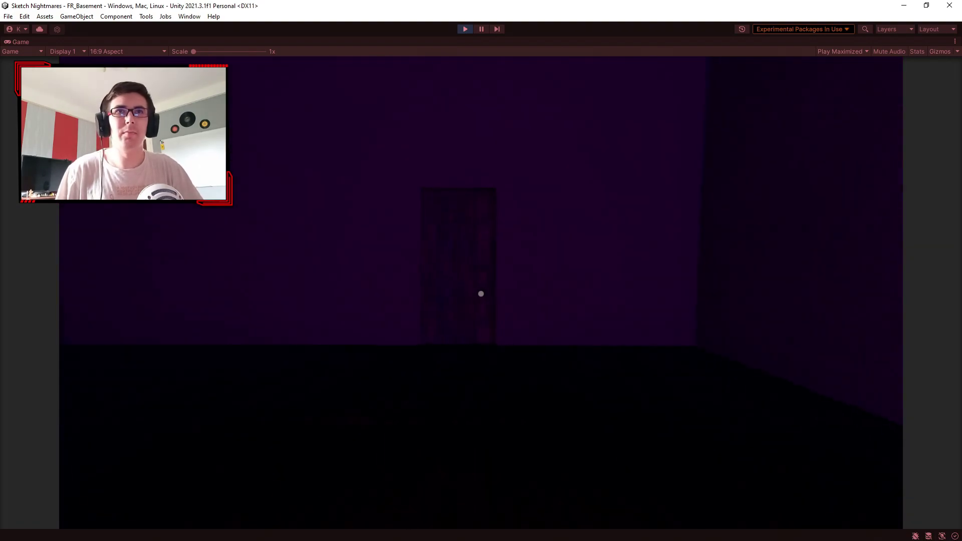
{"action": "key", "text": "w"}
{"action": "key", "text": "e"}
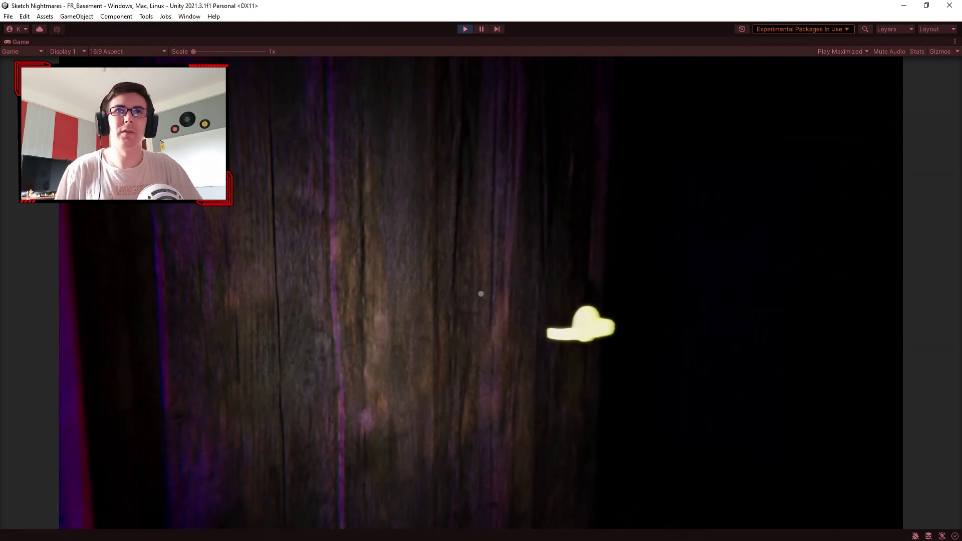
{"action": "key", "text": "s"}
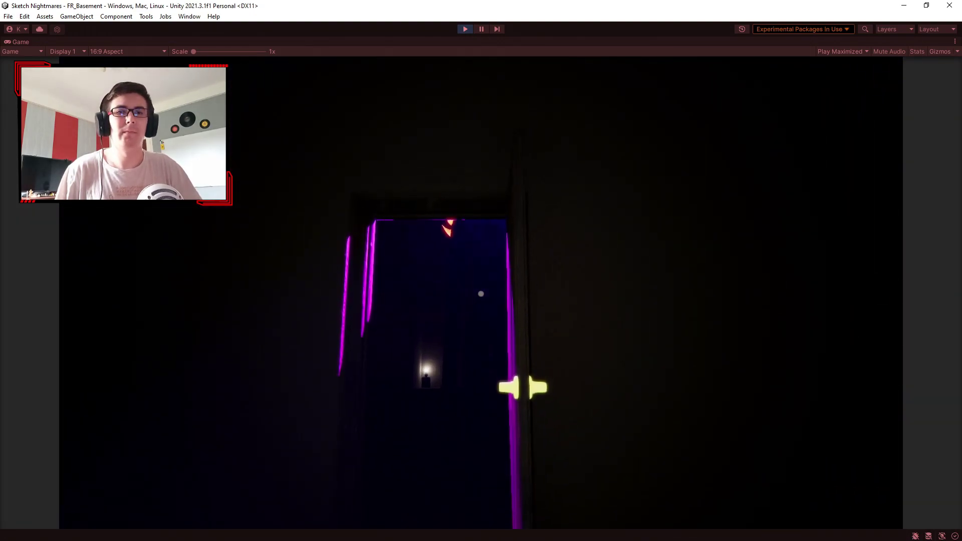
{"action": "key", "text": "w"}
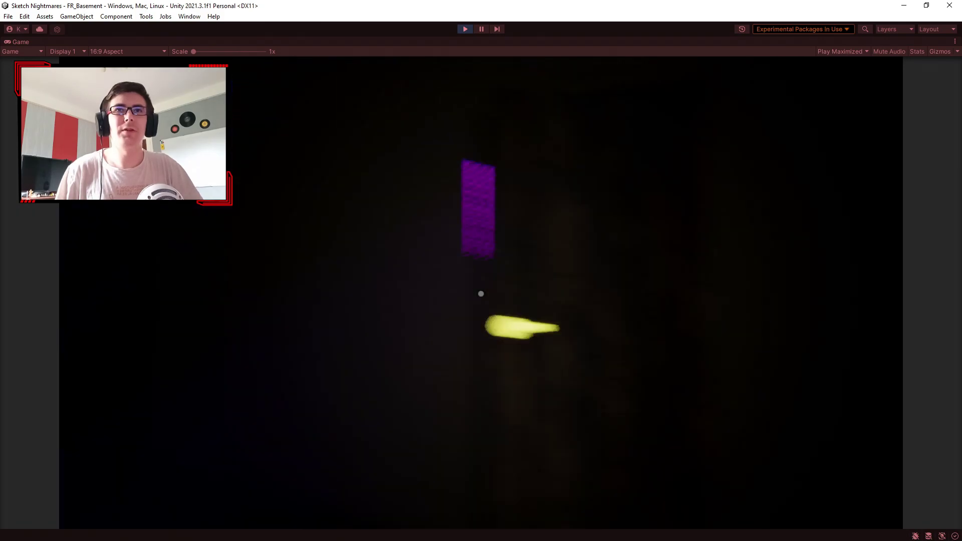
Step: Approach the wardrobe beside the lit lamp, return to the open doorway and look up at the monster
{"action": "key", "text": "w"}
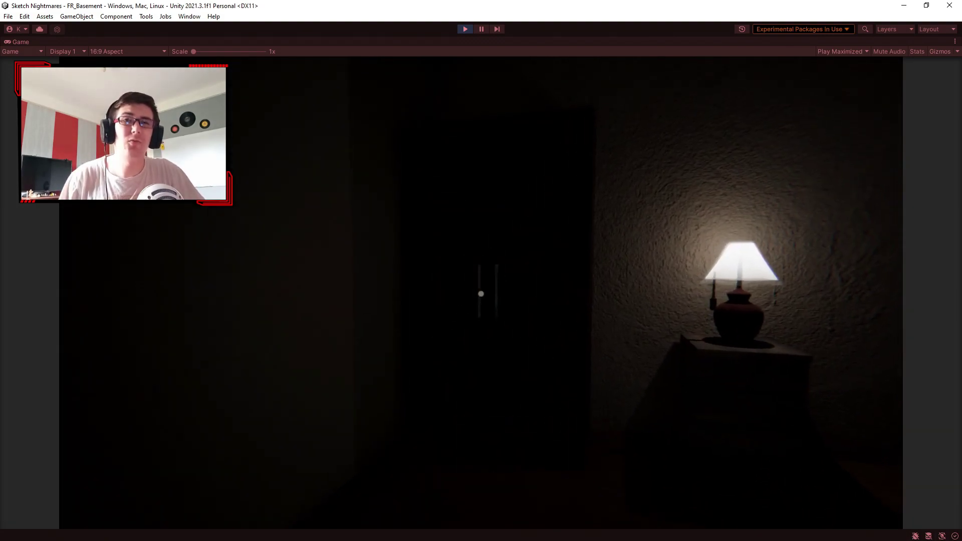
{"action": "key", "text": "w"}
{"action": "key", "text": "e"}
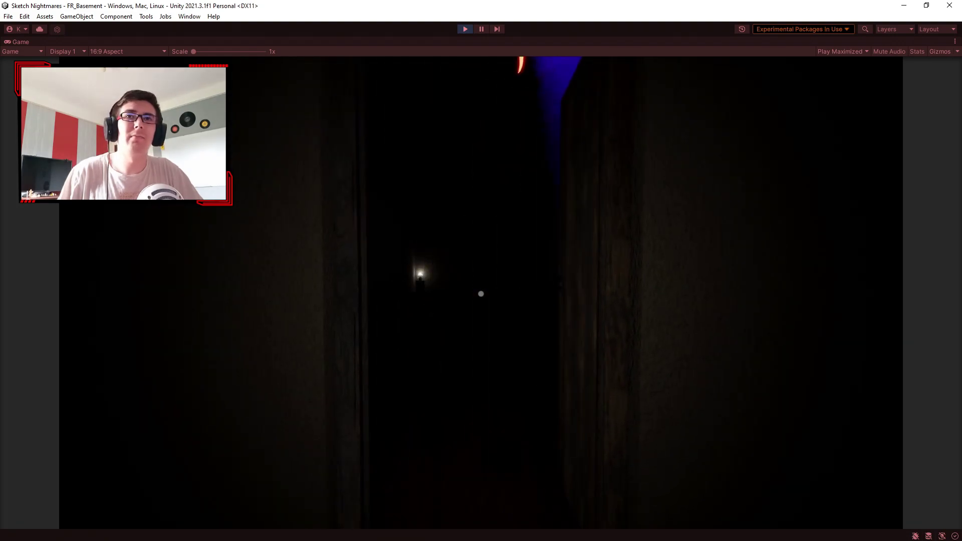
{"action": "key", "text": "w"}
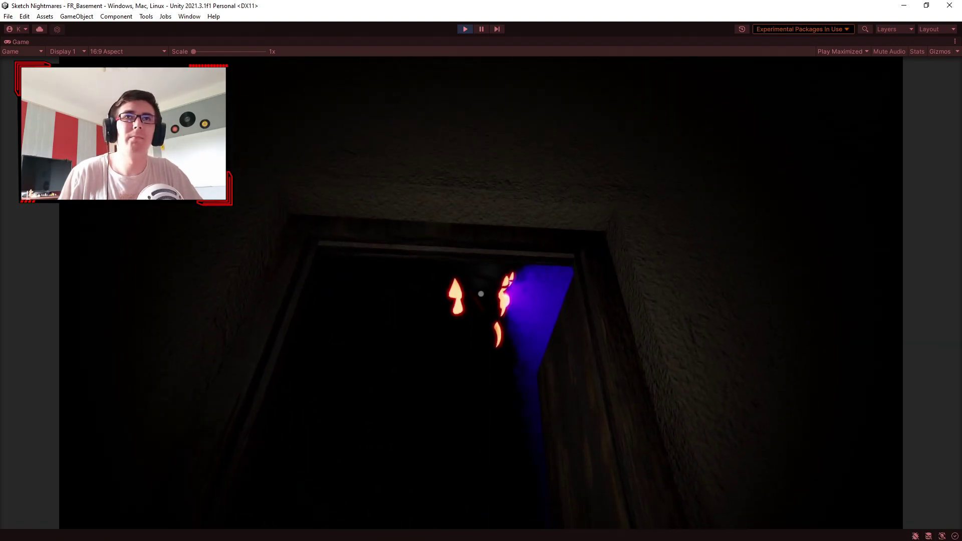
Step: Disable the enemy and walk out through the doorway
{"action": "key", "text": "Escape"}
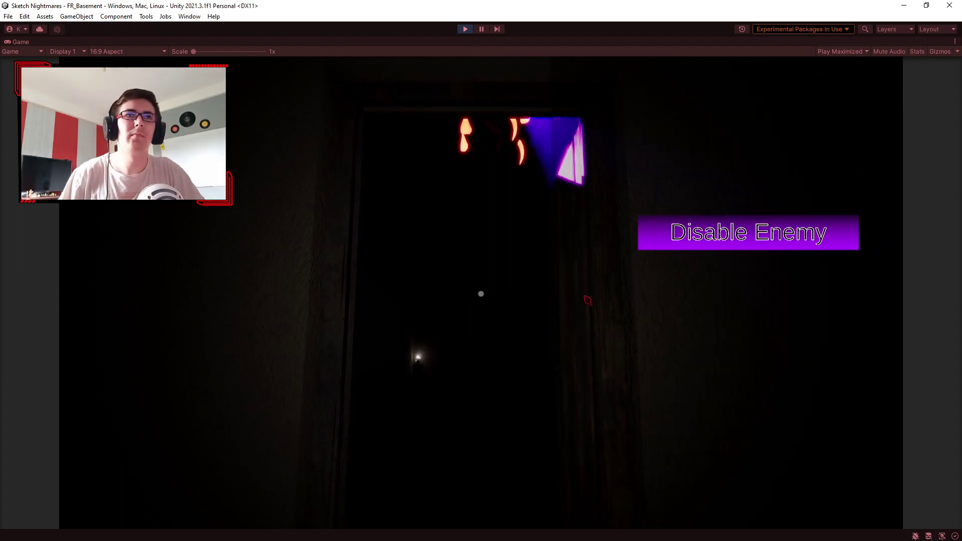
{"action": "left_click", "coordinate": [684, 235]}
{"action": "key", "text": "Escape"}
{"action": "key", "text": "w"}
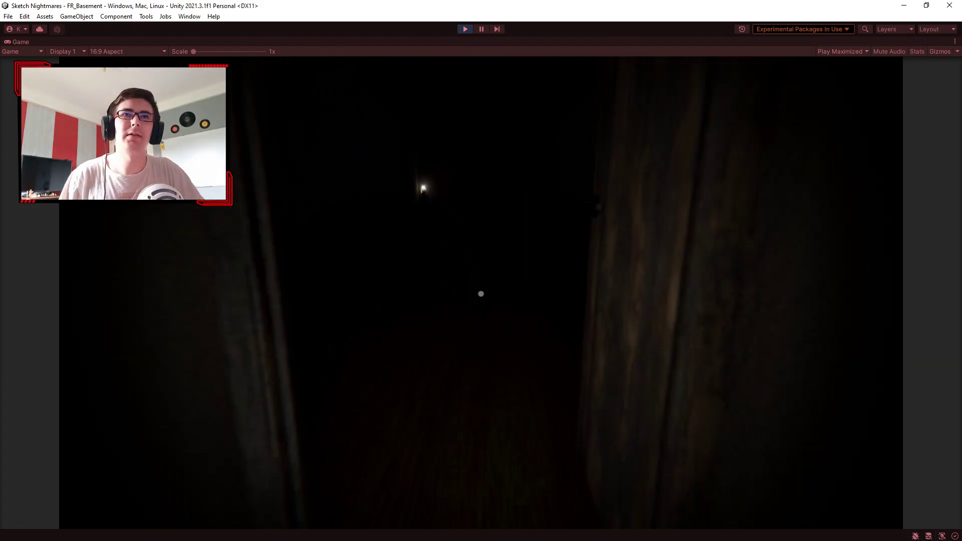
Step: Bring the enemy back in the dark hallway, walk toward it and stop Play mode
{"action": "key", "text": "w"}
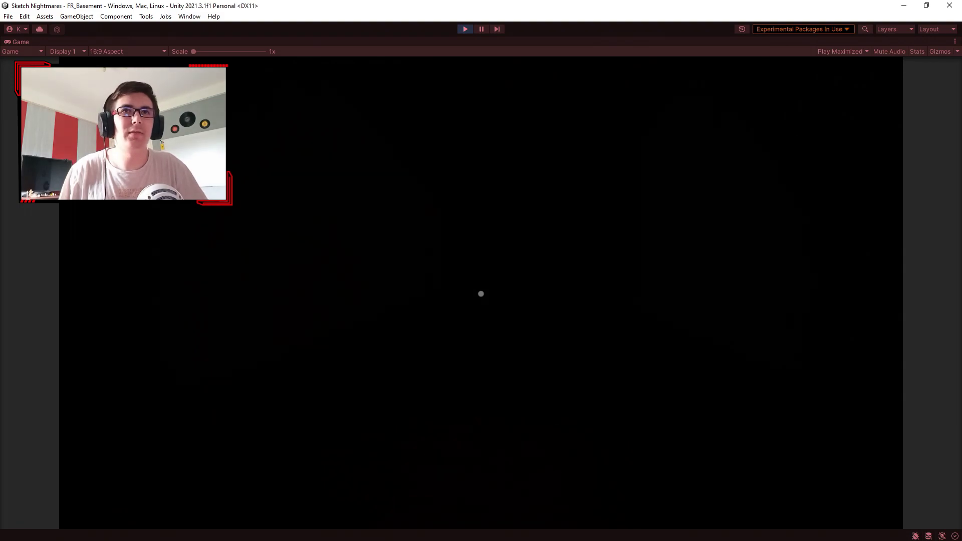
{"action": "key", "text": "Escape"}
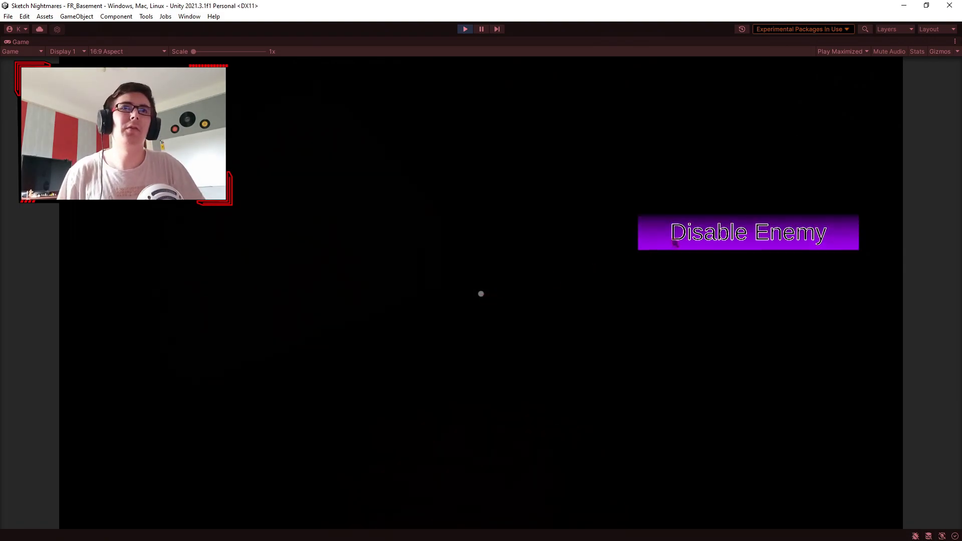
{"action": "key", "text": "w"}
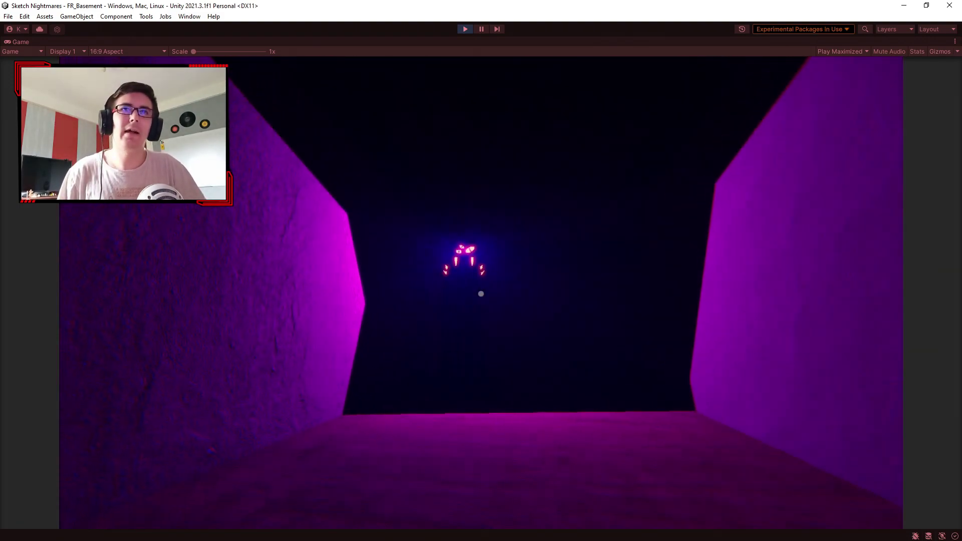
{"action": "key", "text": "w"}
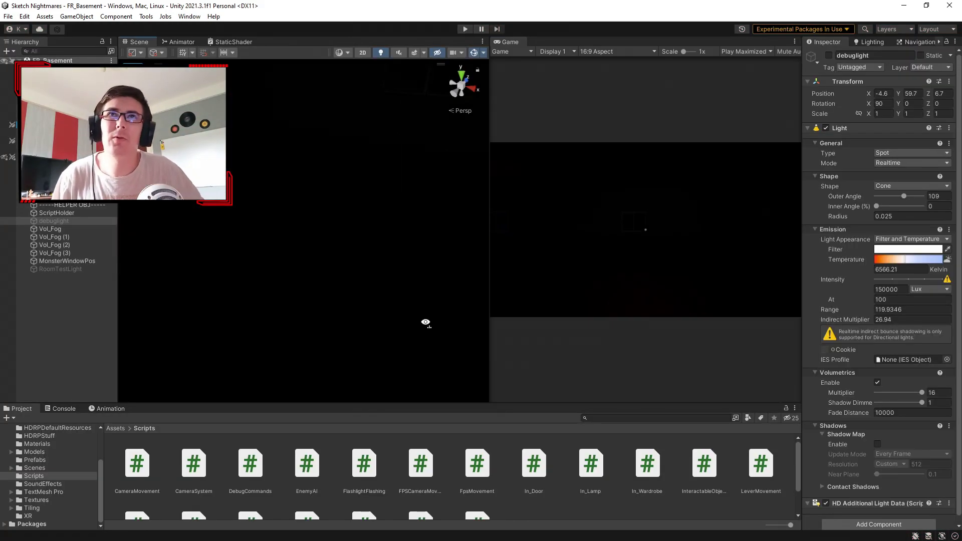
Step: Turn off scene lighting in the Scene view and pull back to show the whole house from above
{"action": "left_click", "coordinate": [384, 53]}
{"action": "right_click_drag", "start_coordinate": [337, 220], "coordinate": [315, 175]}
{"action": "key", "text": "s"}
{"action": "key", "text": "s"}
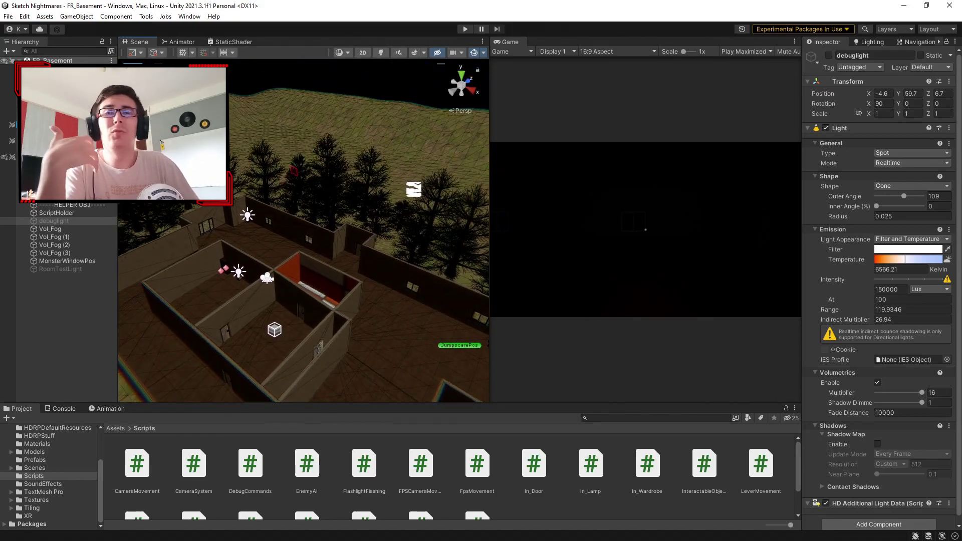
Step: Show the remaining files in the Scripts folder and examine the house's room layout from above
{"action": "left_click", "coordinate": [534, 518]}
{"action": "scroll", "coordinate": [530, 515], "scroll_direction": "down", "scroll_amount": 2}
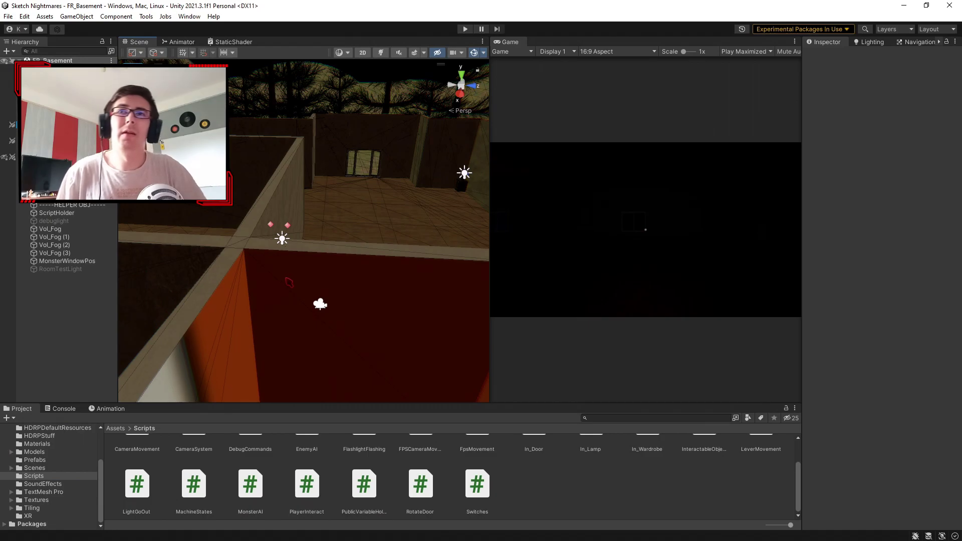
{"action": "right_click_drag", "start_coordinate": [236, 308], "coordinate": [351, 344]}
{"action": "key", "text": "s"}
{"action": "key", "text": "a"}
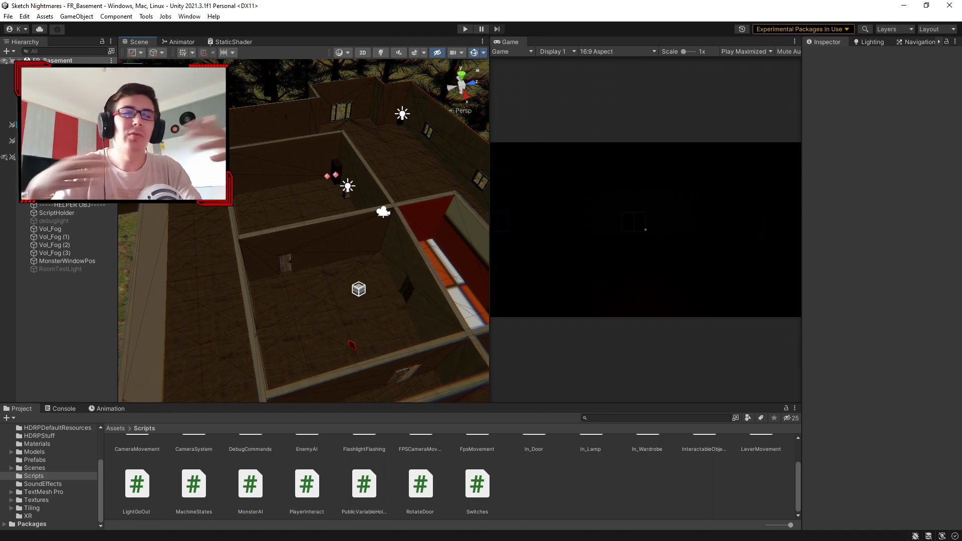
Step: Fly out of the house in the Scene view to examine the pine trees and grassy terrain outside
{"action": "right_click_drag", "start_coordinate": [334, 359], "coordinate": [536, 195]}
{"action": "key", "text": "w"}
{"action": "key", "text": "w"}
{"action": "key", "text": "w"}
{"action": "right_click_drag", "start_coordinate": [300, 288], "coordinate": [356, 257]}
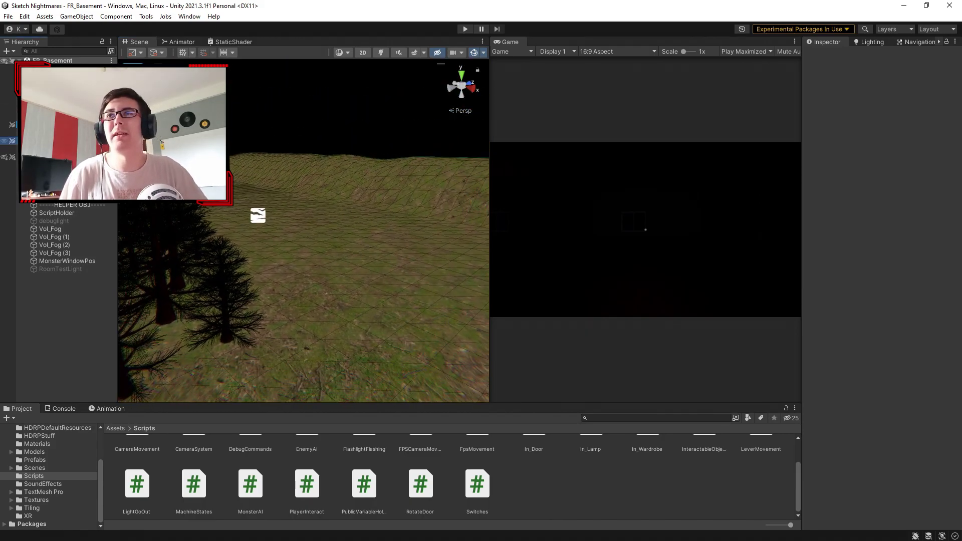
Step: Try adding a Mesh Collider to the HouseLayout object so the outdoor ground has collision
{"action": "left_click", "coordinate": [61, 141]}
{"action": "left_click", "coordinate": [26, 141]}
{"action": "left_click", "coordinate": [26, 141]}
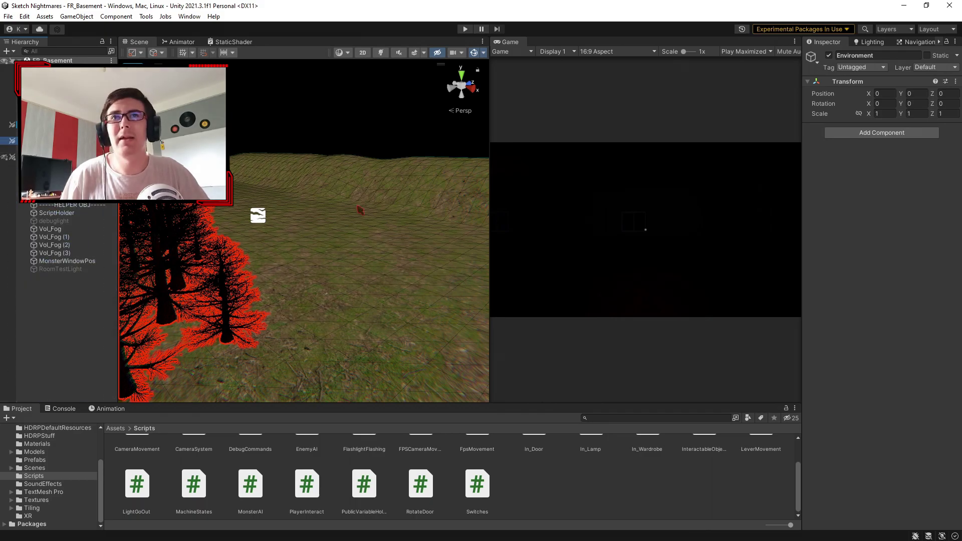
{"action": "left_click", "coordinate": [359, 207]}
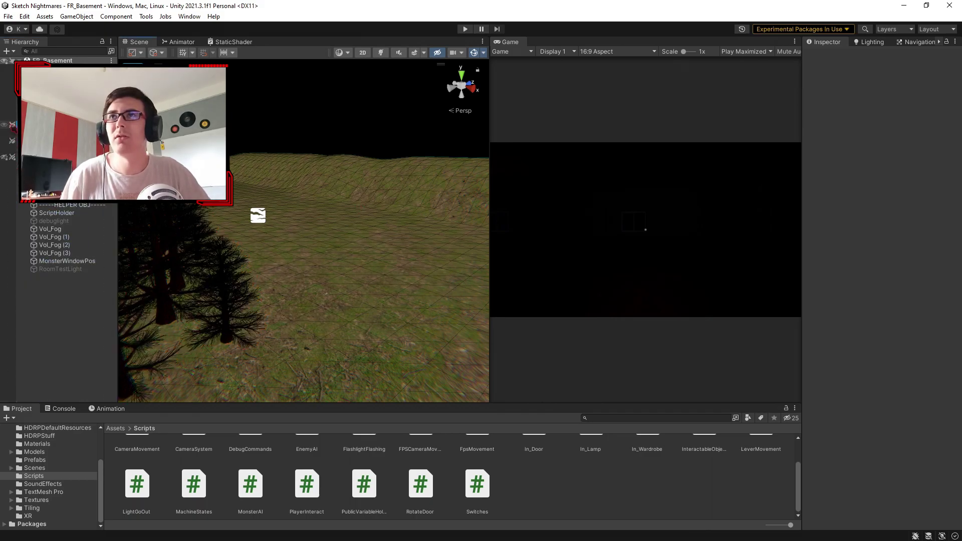
{"action": "left_click", "coordinate": [395, 188]}
{"action": "key", "text": "f"}
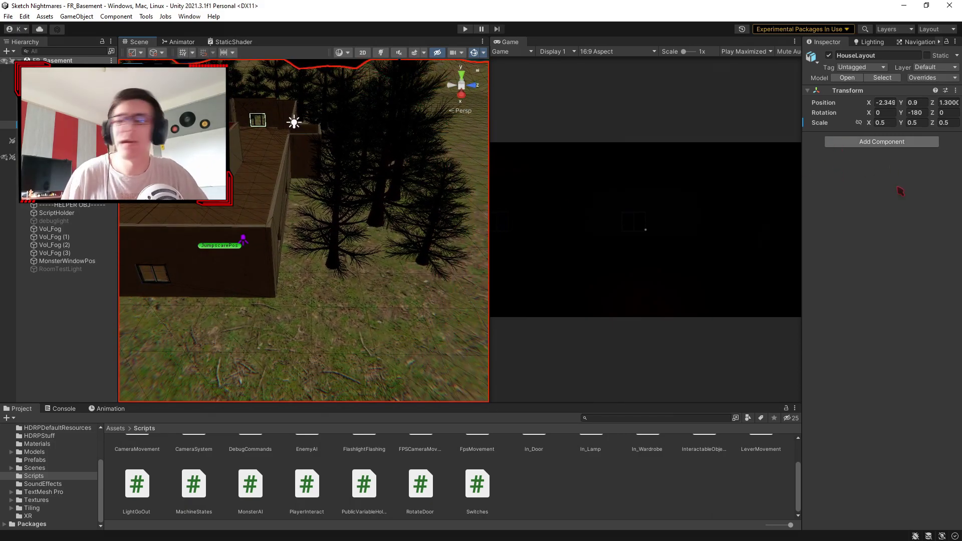
{"action": "type", "text": "m"}
{"action": "left_click", "coordinate": [864, 197]}
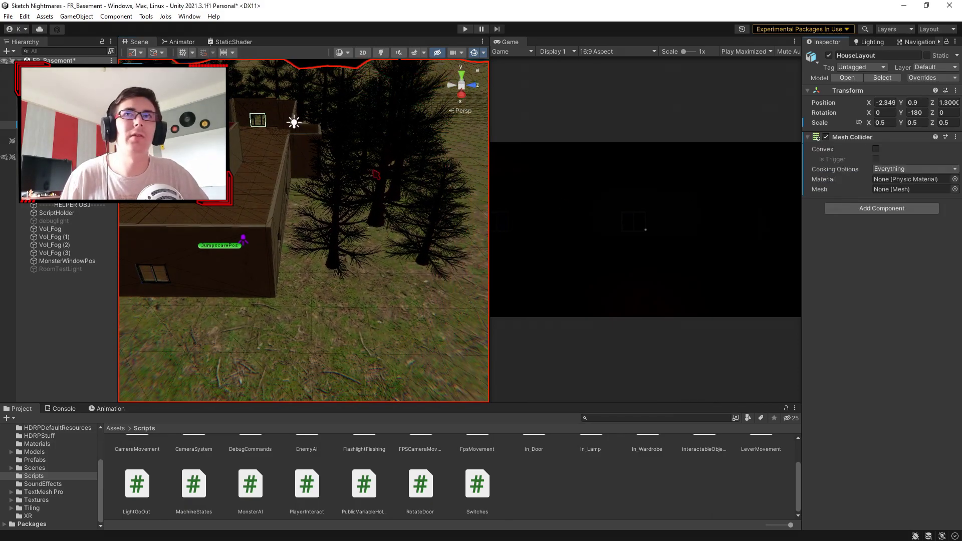
Step: Enter Play mode, open the door and step outside to test the ground collision, and stop Play mode
{"action": "right_click_drag", "start_coordinate": [400, 163], "coordinate": [397, 140]}
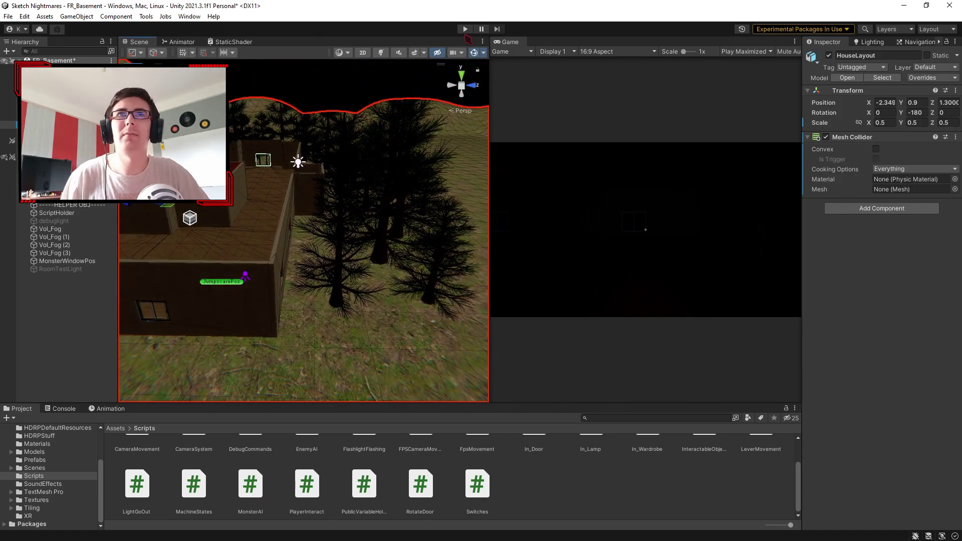
{"action": "left_click", "coordinate": [465, 29]}
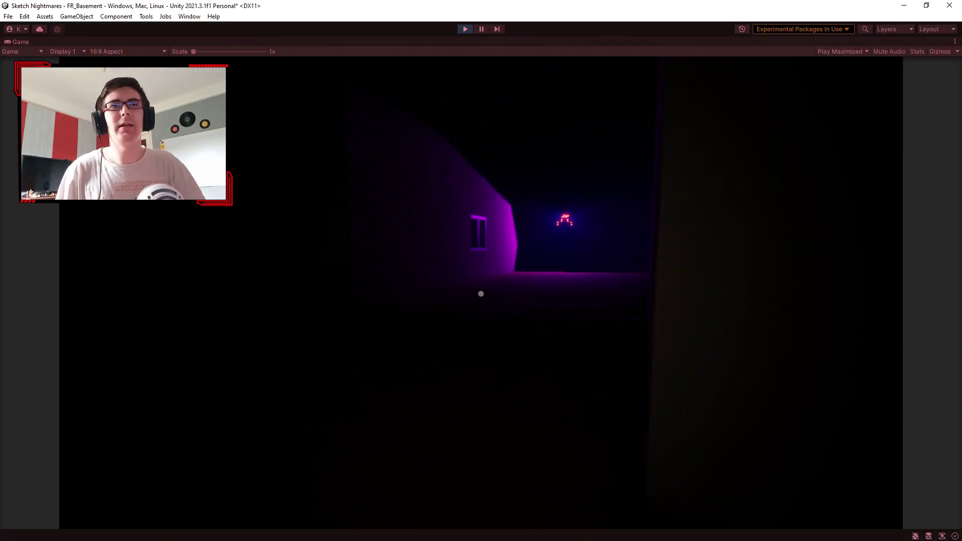
{"action": "key", "text": "w"}
{"action": "key", "text": "w"}
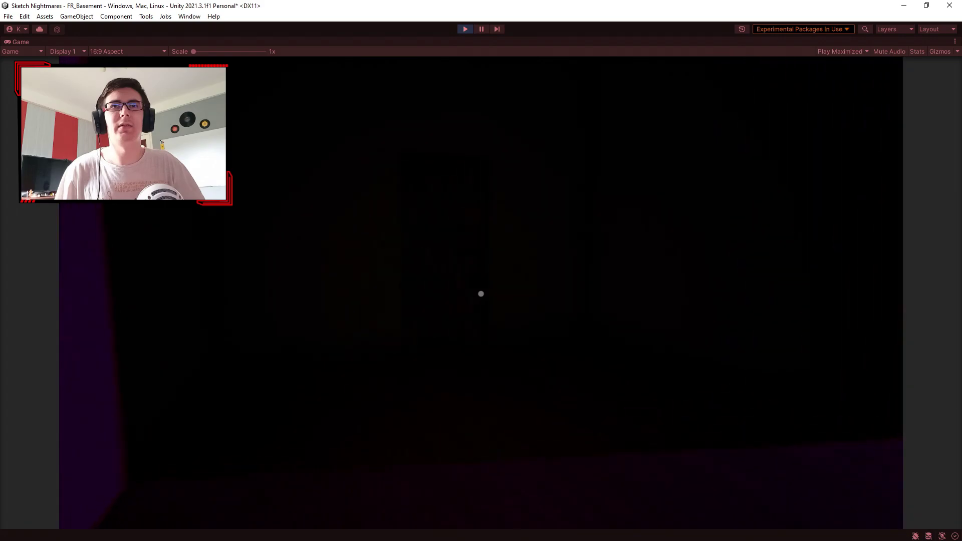
{"action": "key", "text": "e"}
{"action": "key", "text": "w"}
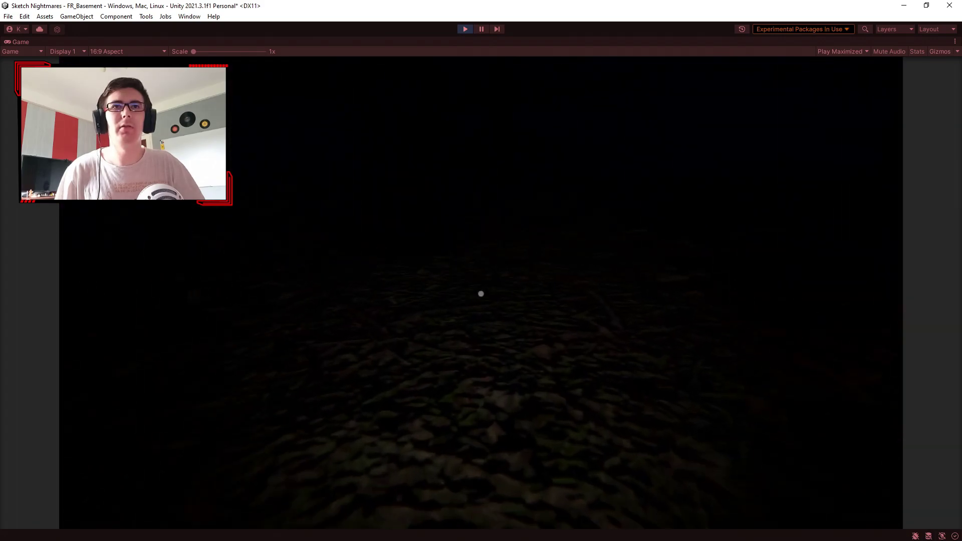
{"action": "key", "text": "s"}
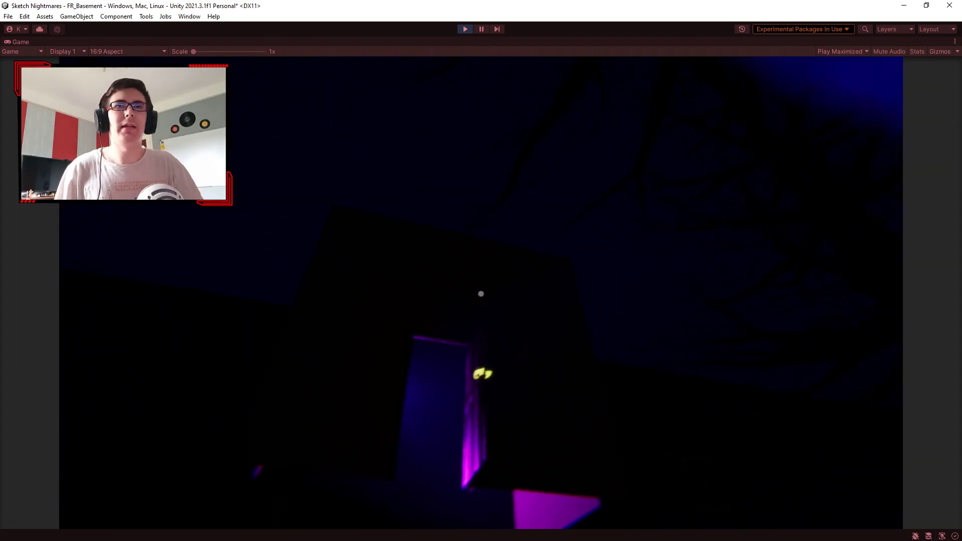
{"action": "key", "text": "s"}
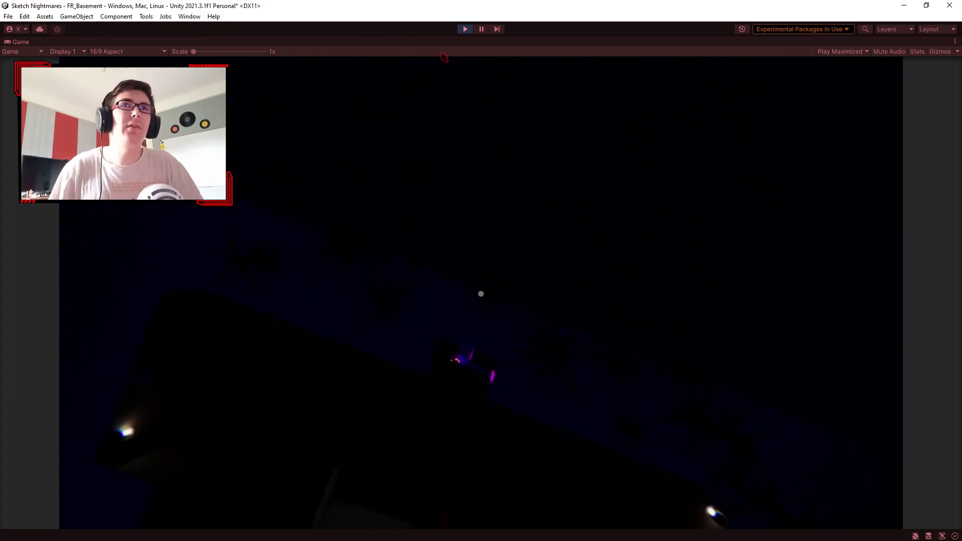
{"action": "left_click", "coordinate": [465, 30]}
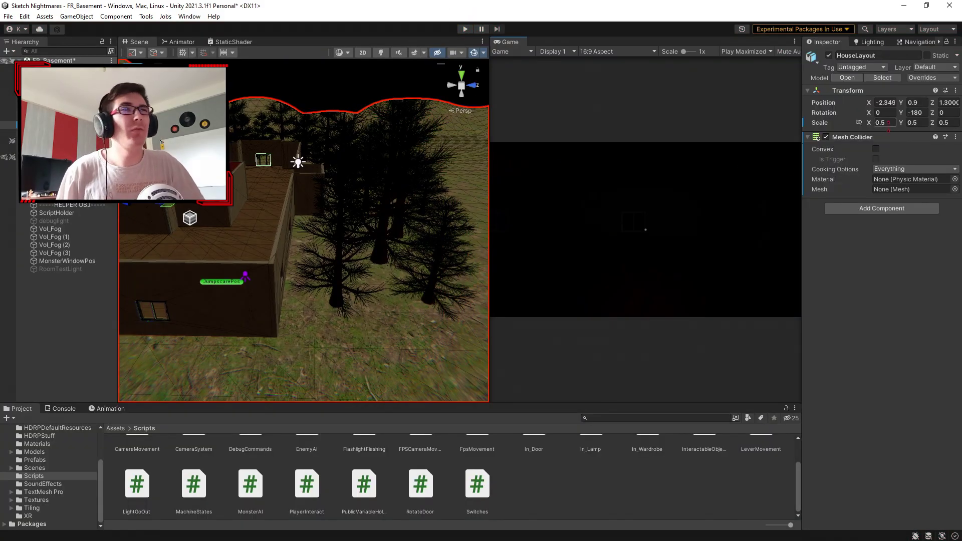
Step: Remove the Mesh Collider from HouseLayout and add one to the Terrain object instead
{"action": "right_click", "coordinate": [889, 137]}
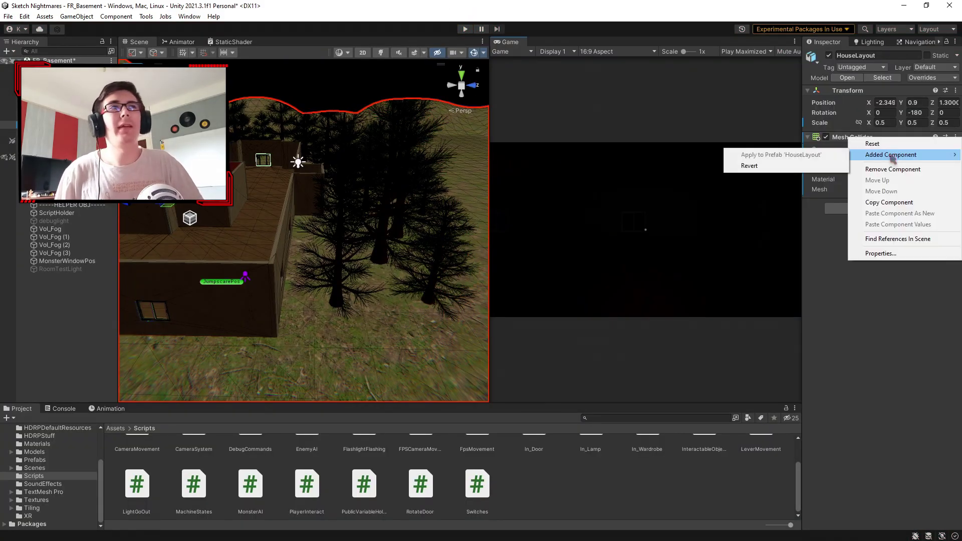
{"action": "left_click", "coordinate": [891, 170]}
{"action": "left_click", "coordinate": [26, 124]}
{"action": "right_click_drag", "start_coordinate": [301, 250], "coordinate": [447, 289]}
{"action": "left_click", "coordinate": [368, 272]}
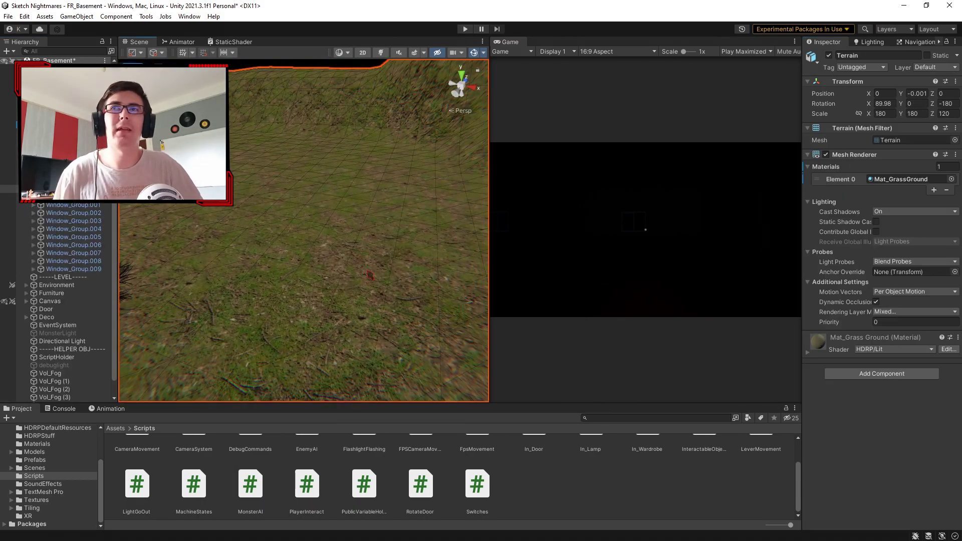
{"action": "left_click", "coordinate": [882, 374]}
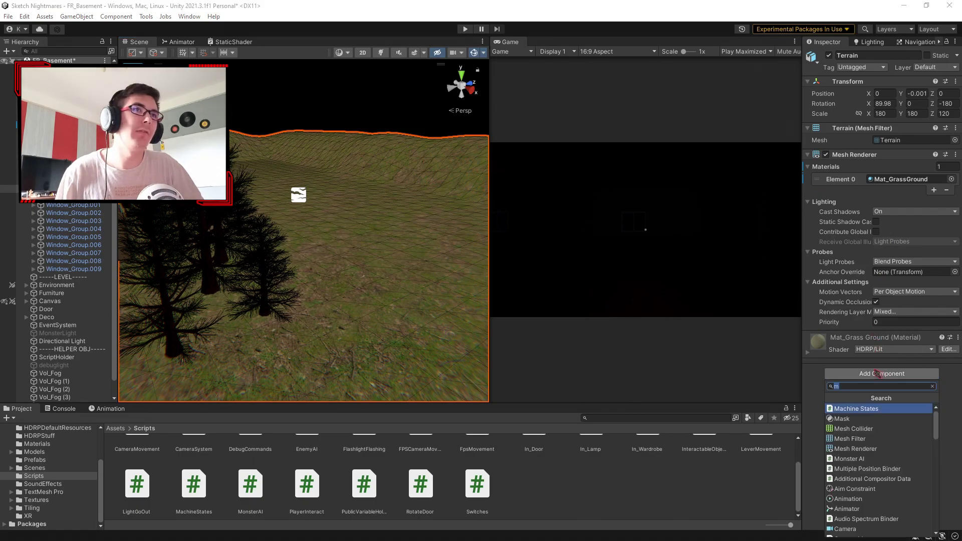
{"action": "left_click", "coordinate": [874, 429]}
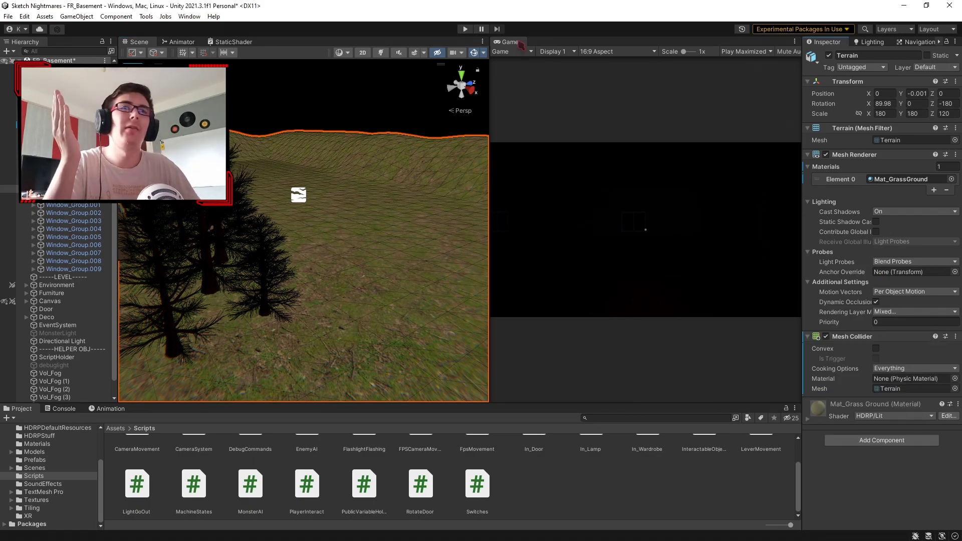
Step: Run the game again, walk past the purple-lit hallway, open the door and go outside
{"action": "left_click", "coordinate": [465, 29]}
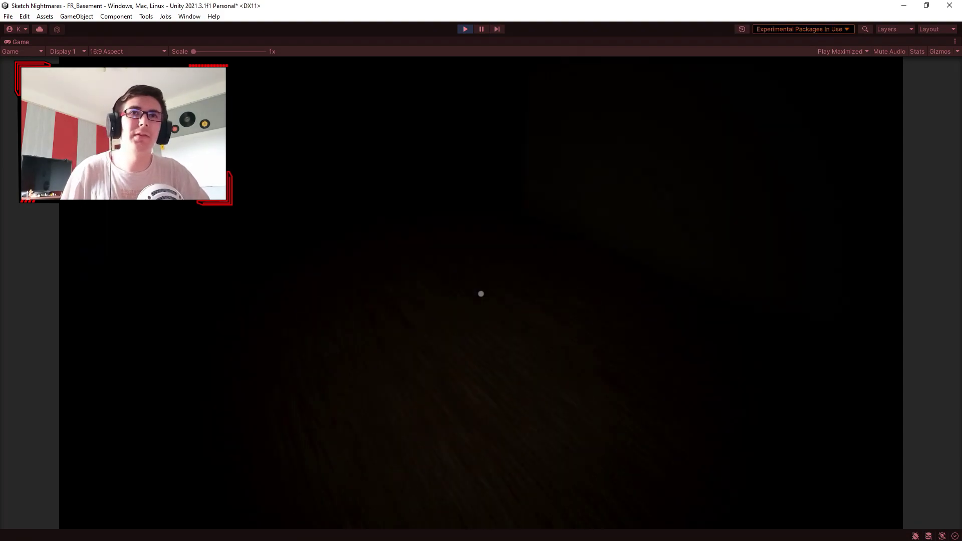
{"action": "key", "text": "w"}
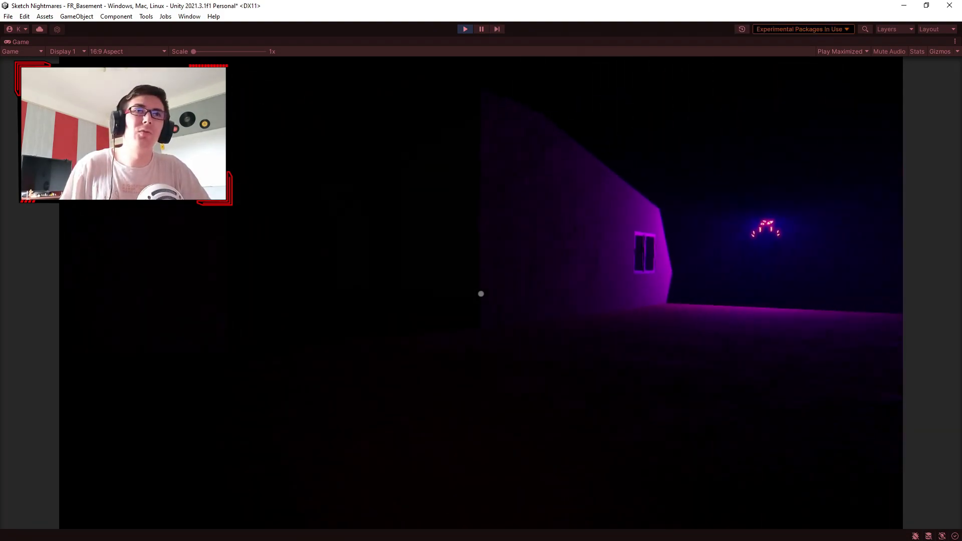
{"action": "key", "text": "w"}
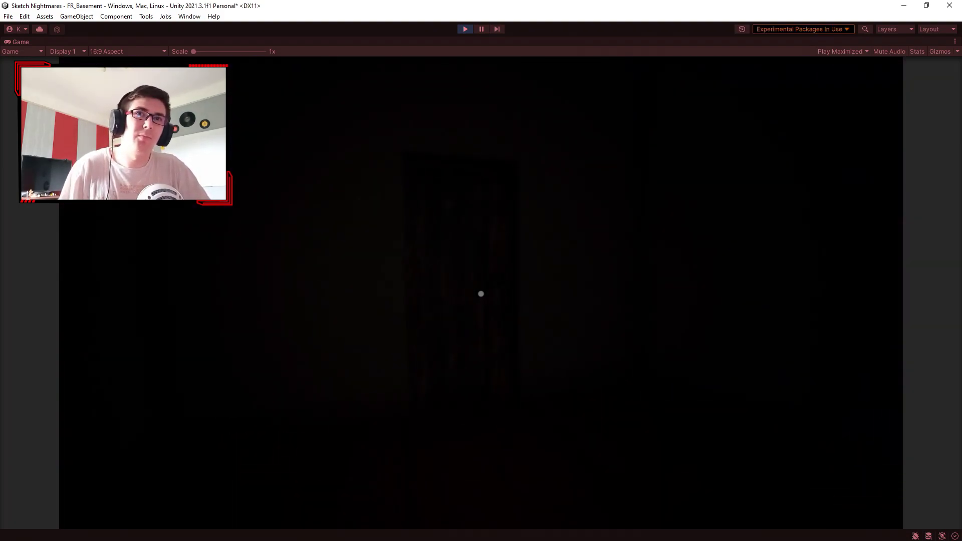
{"action": "key", "text": "e"}
{"action": "key", "text": "w"}
{"action": "key", "text": "w"}
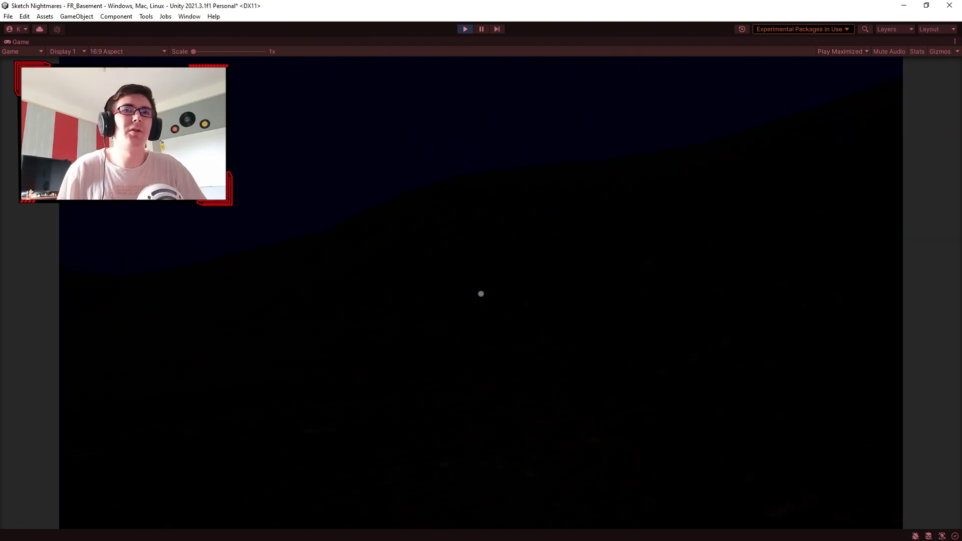
Step: Walk across the dark hilly terrain to test its collision and stop Play mode
{"action": "key", "text": "w"}
{"action": "key", "text": "w"}
{"action": "key", "text": "w"}
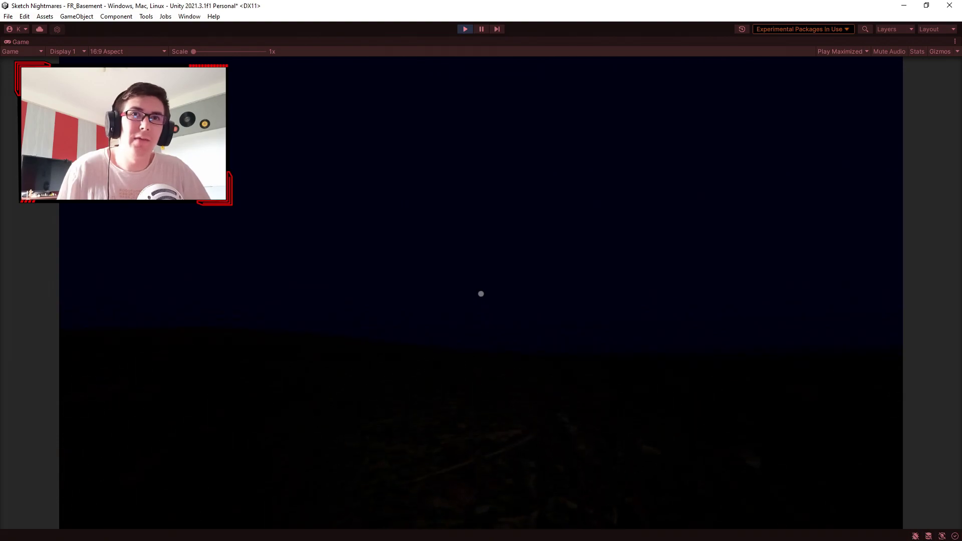
{"action": "key", "text": "w"}
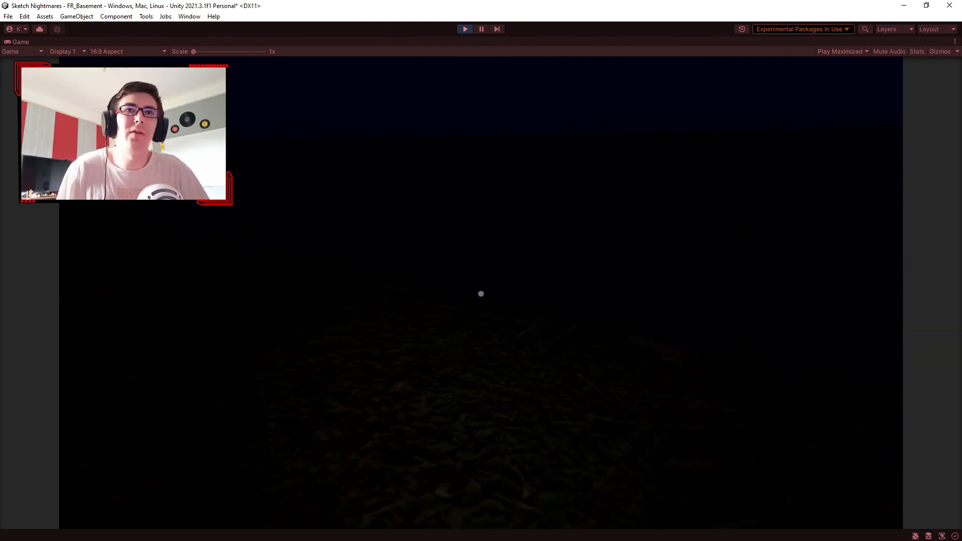
{"action": "key", "text": "w"}
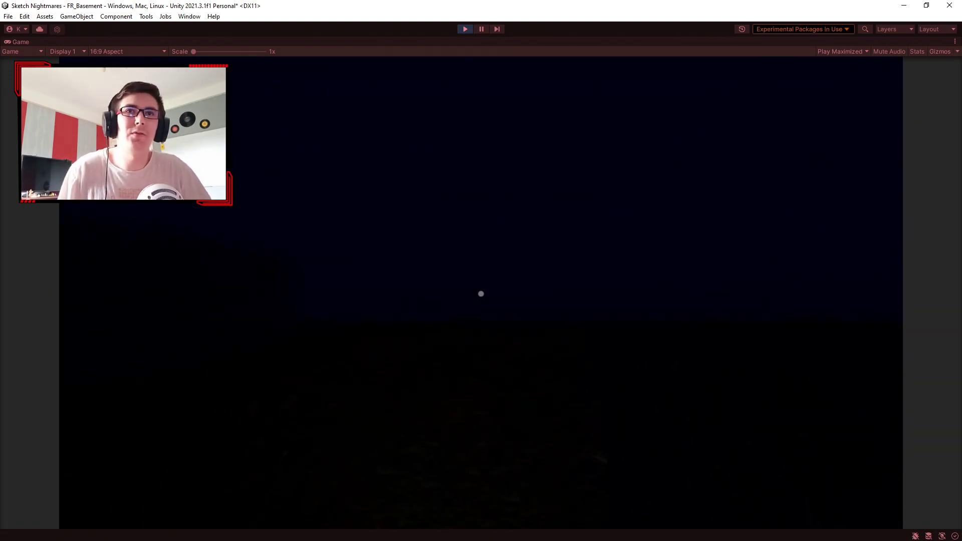
{"action": "key", "text": "w"}
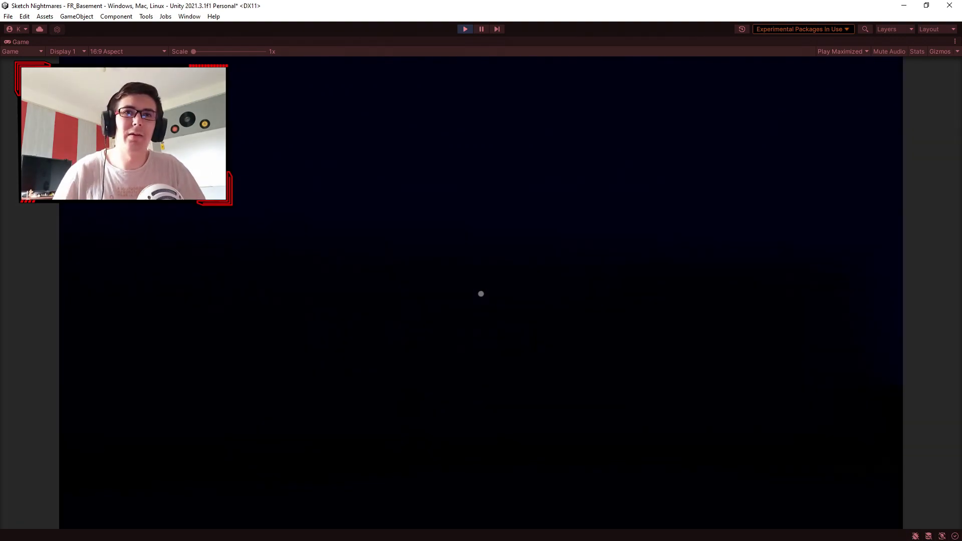
{"action": "key", "text": "ctrl+p"}
Step: Fly through the house interior in the Scene view to examine the enemy standing near the window
{"action": "right_click_drag", "start_coordinate": [381, 231], "coordinate": [273, 241]}
{"action": "key", "text": "w"}
{"action": "right_click_drag", "start_coordinate": [351, 296], "coordinate": [574, 271]}
{"action": "key", "text": "shift+d"}
{"action": "key", "text": "w"}
{"action": "mouse_move", "coordinate": [203, 265]}
{"action": "right_mouse_down"}
{"action": "mouse_move", "coordinate": [165, 273]}
{"action": "mouse_move", "coordinate": [204, 264]}
{"action": "right_mouse_up"}
{"action": "right_click_drag", "start_coordinate": [57, 240], "coordinate": [331, 271]}
{"action": "right_click_drag", "start_coordinate": [729, 256], "coordinate": [802, 244]}
{"action": "right_click_drag", "start_coordinate": [335, 272], "coordinate": [338, 272]}
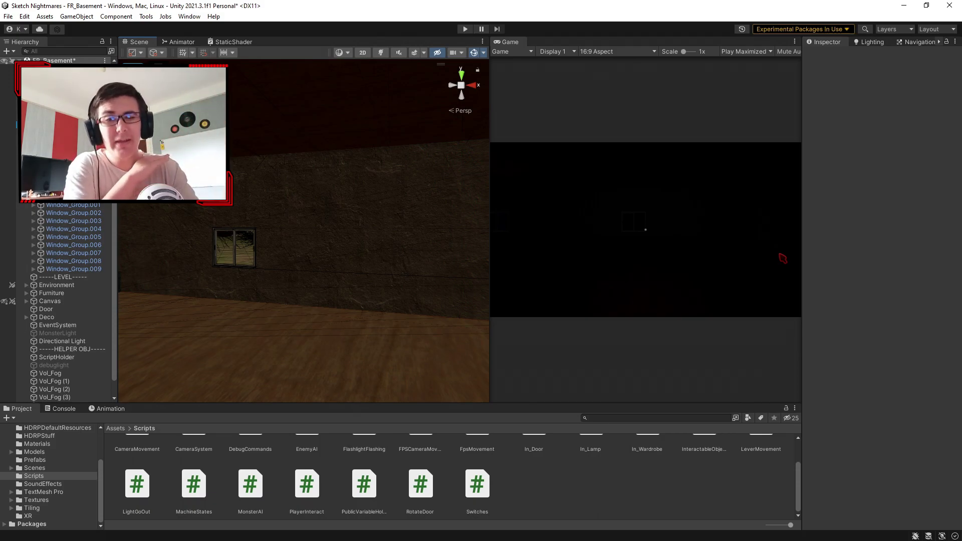
{"action": "right_click_drag", "start_coordinate": [445, 146], "coordinate": [377, 212]}
Step: Open the EnemyAI script from the Scripts folder in Visual Studio Code and close the release notes
{"action": "scroll", "coordinate": [497, 493], "scroll_direction": "down", "scroll_amount": 3}
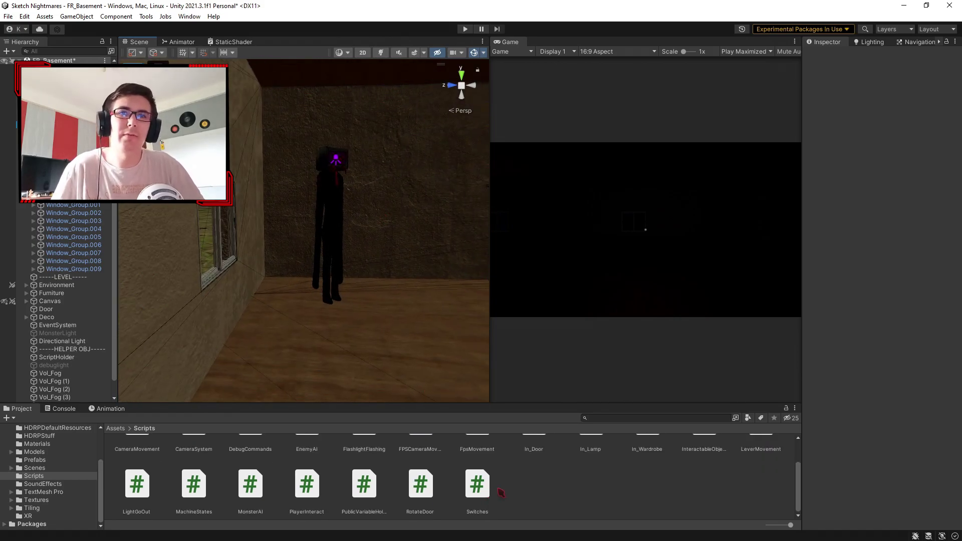
{"action": "scroll", "coordinate": [326, 496], "scroll_direction": "up", "scroll_amount": 2}
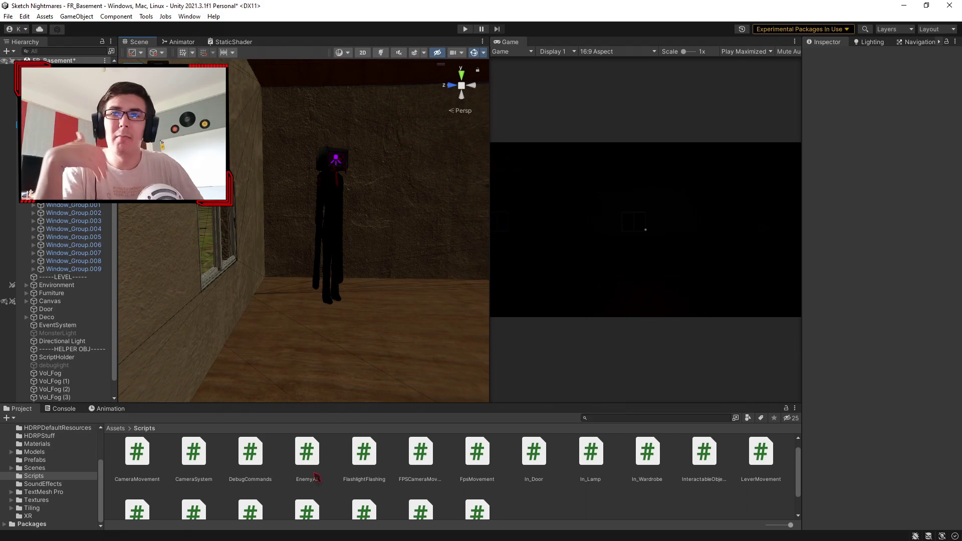
{"action": "left_click", "coordinate": [318, 477]}
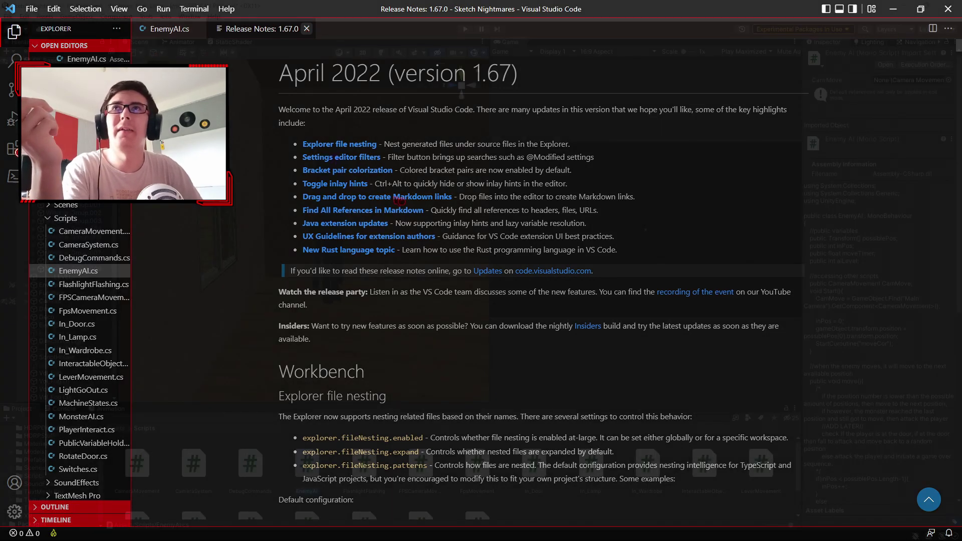
{"action": "left_click", "coordinate": [306, 28]}
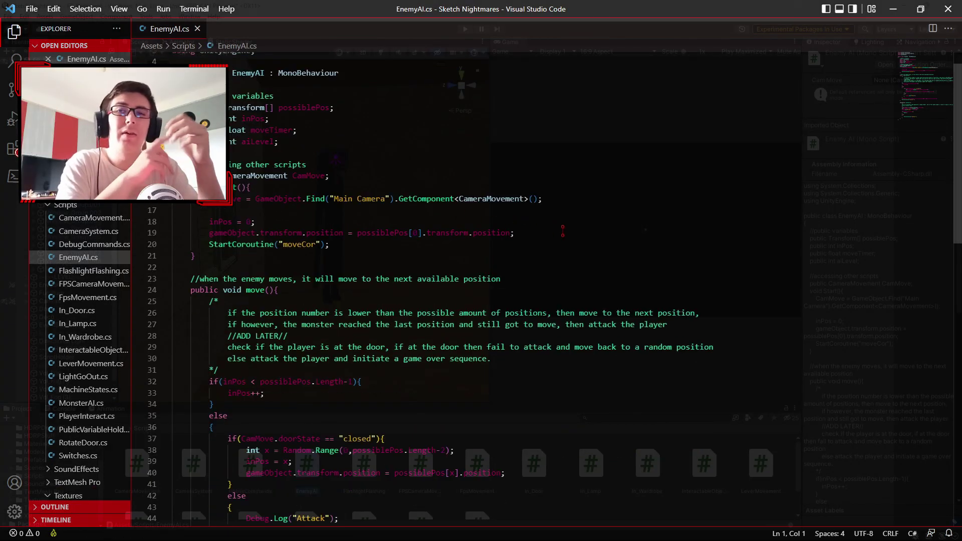
Step: Examine the moveCor coroutine in EnemyAI.cs, including the condition comparing moveNum with aiLevel
{"action": "scroll", "coordinate": [395, 321], "scroll_direction": "down", "scroll_amount": 8}
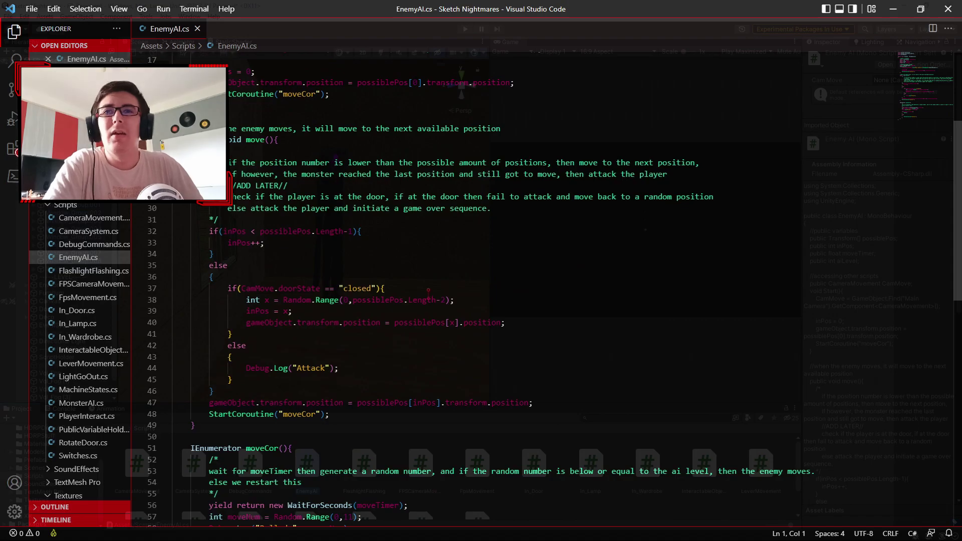
{"action": "scroll", "coordinate": [389, 321], "scroll_direction": "down", "scroll_amount": 2}
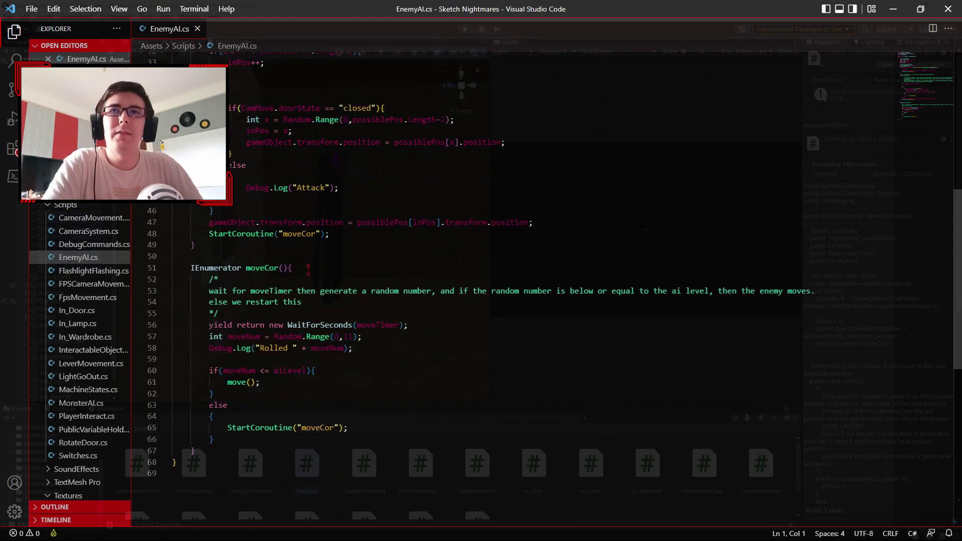
{"action": "left_click_drag", "start_coordinate": [309, 270], "coordinate": [288, 269]}
{"action": "left_click_drag", "start_coordinate": [317, 371], "coordinate": [312, 369]}
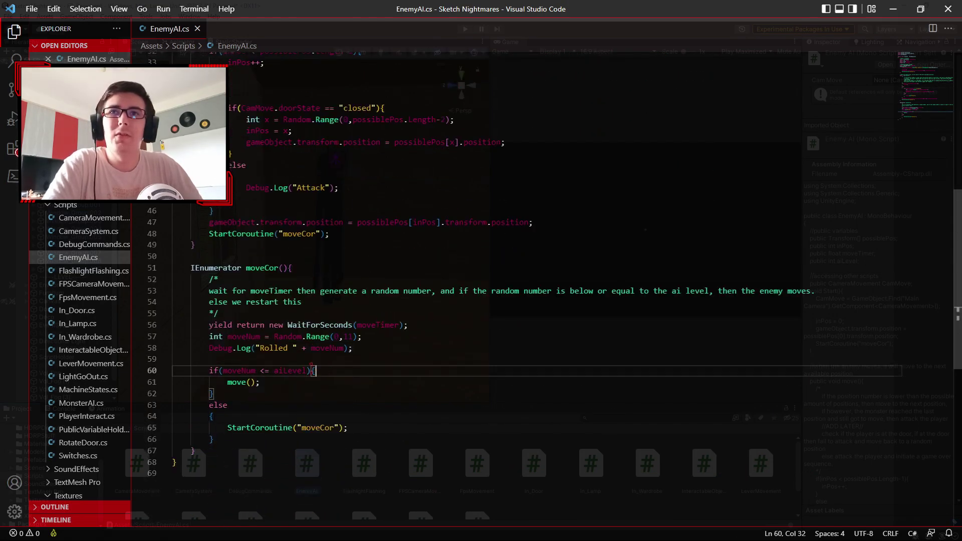
{"action": "left_click", "coordinate": [333, 369]}
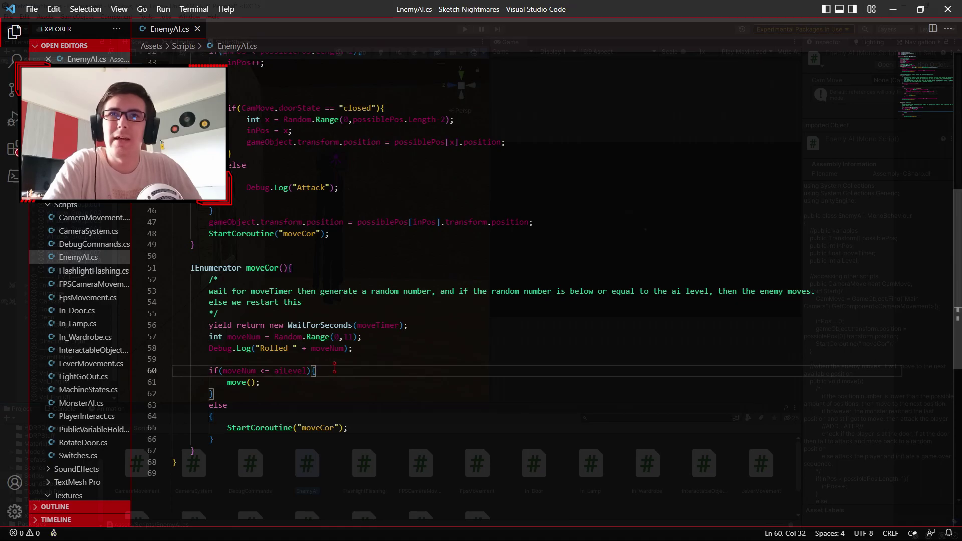
Step: Return to the move() method and examine the Random.Range arguments used when the door is closed
{"action": "scroll", "coordinate": [336, 369], "scroll_direction": "up", "scroll_amount": 5}
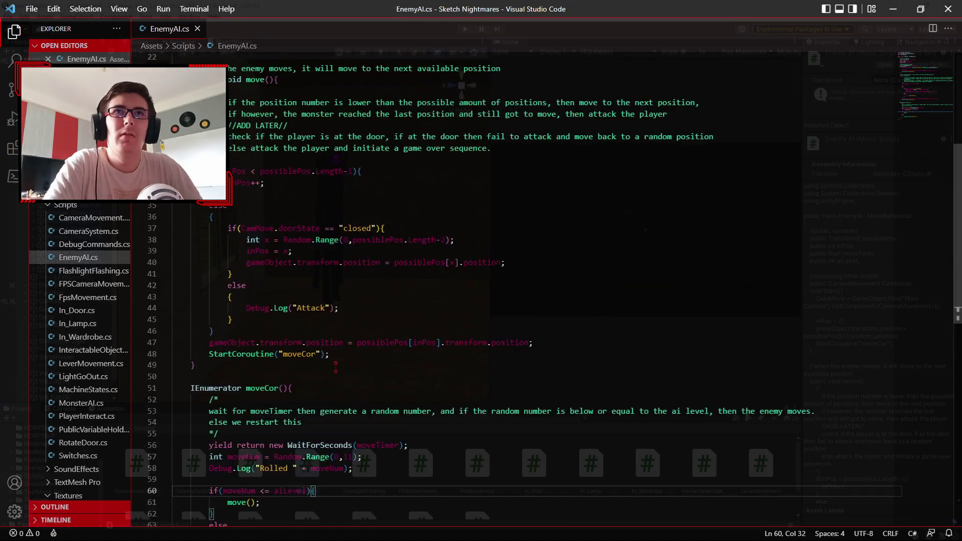
{"action": "left_click_drag", "start_coordinate": [449, 270], "coordinate": [344, 270]}
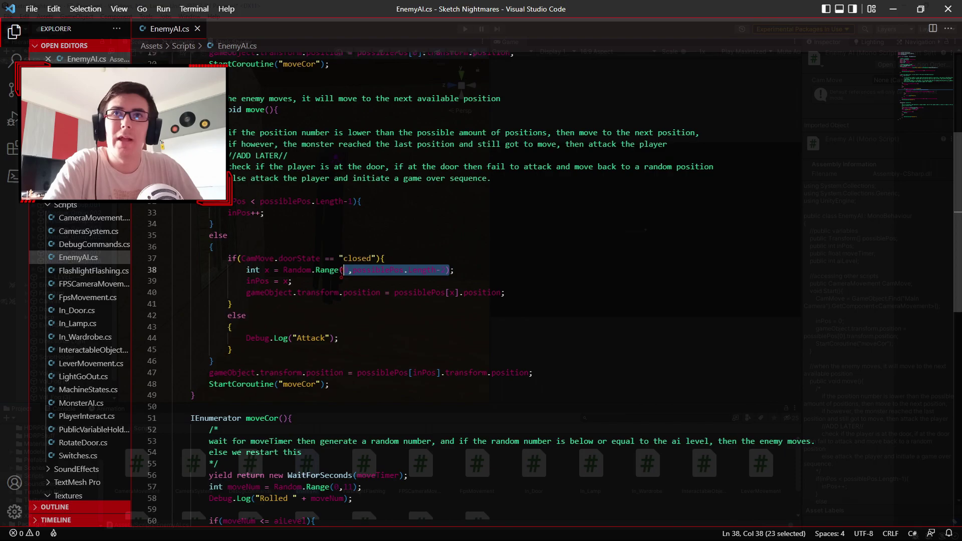
{"action": "left_click", "coordinate": [341, 274]}
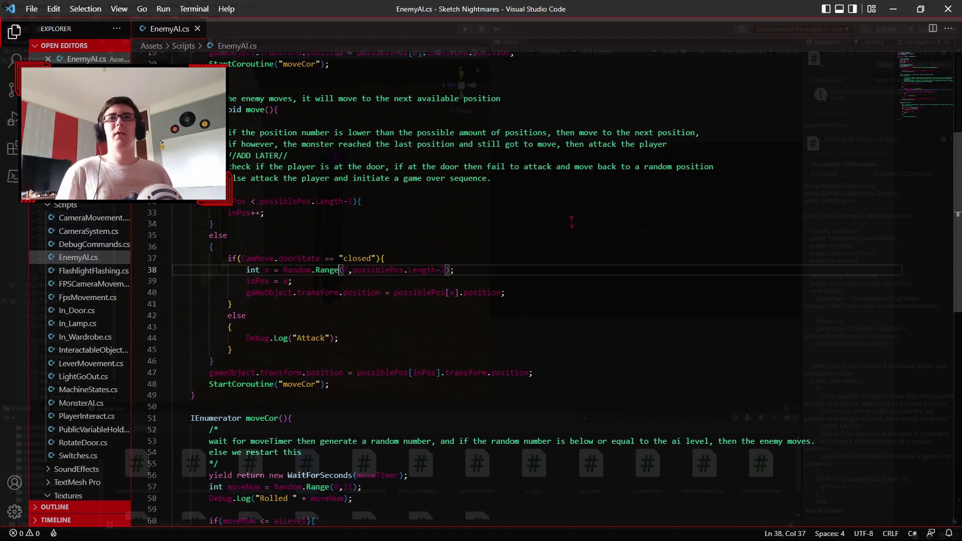
Step: Examine EnemyAI.cs from the public variables at the start through move() to the moveCor coroutine
{"action": "scroll", "coordinate": [360, 239], "scroll_direction": "up", "scroll_amount": 6}
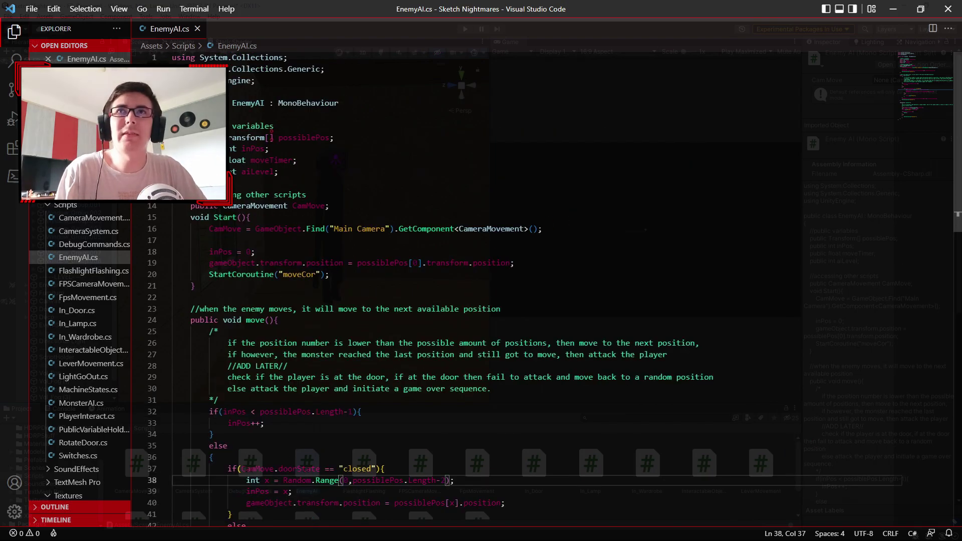
{"action": "left_click_drag", "start_coordinate": [269, 138], "coordinate": [261, 137]}
{"action": "left_click", "coordinate": [294, 145]}
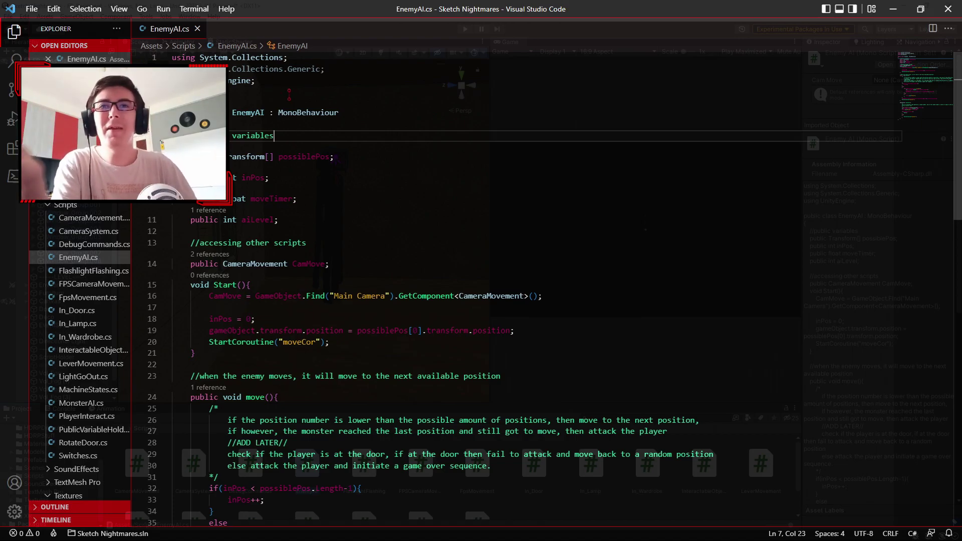
{"action": "scroll", "coordinate": [279, 88], "scroll_direction": "down", "scroll_amount": 10}
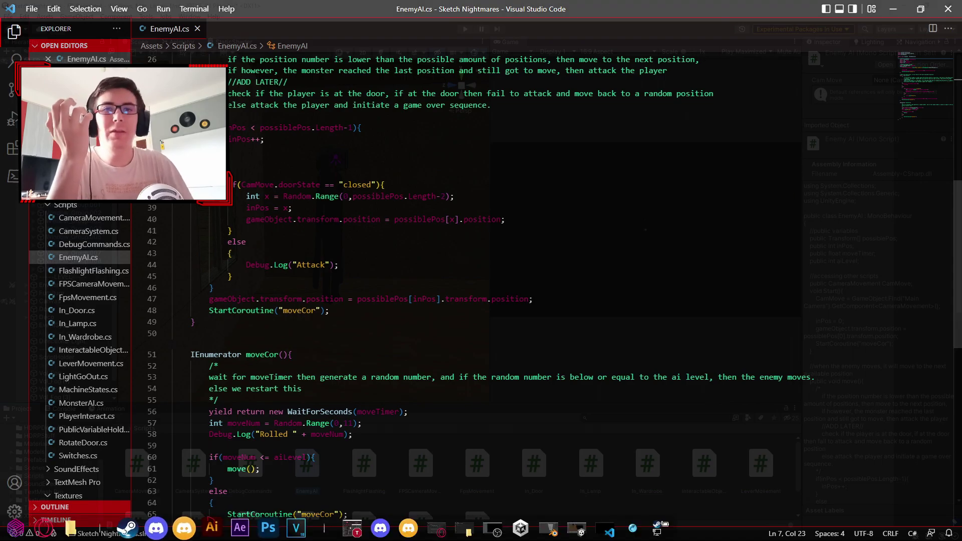
{"action": "left_click", "coordinate": [680, 246]}
{"action": "scroll", "coordinate": [678, 245], "scroll_direction": "down", "scroll_amount": 4}
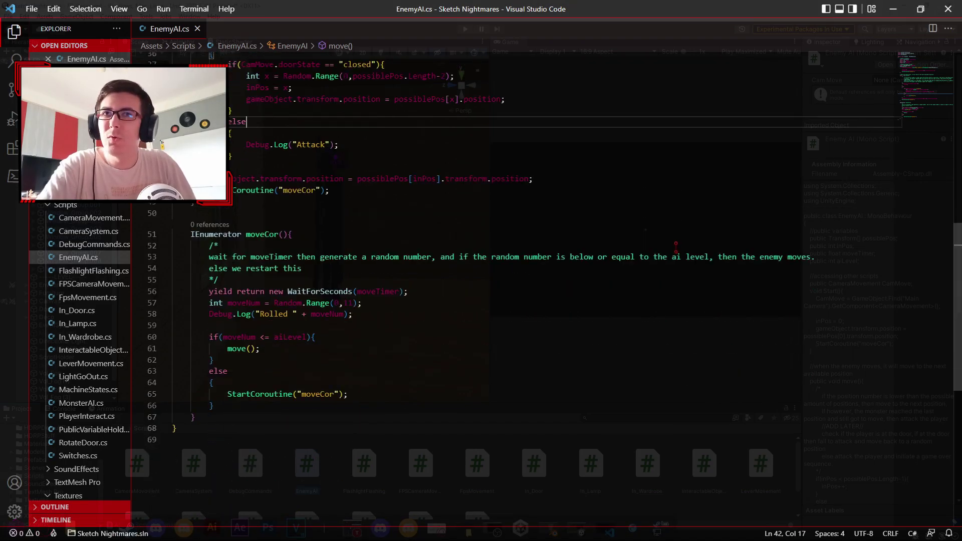
{"action": "scroll", "coordinate": [676, 253], "scroll_direction": "up", "scroll_amount": 7}
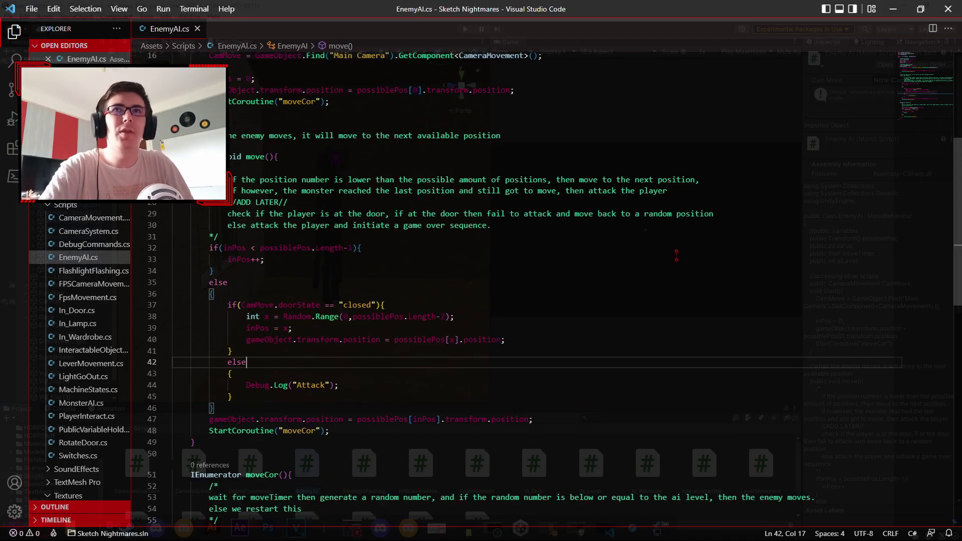
Step: Examine the move() method's "closed" doorState condition and the line that repositions the enemy at possiblePos[x]
{"action": "left_click", "coordinate": [292, 156]}
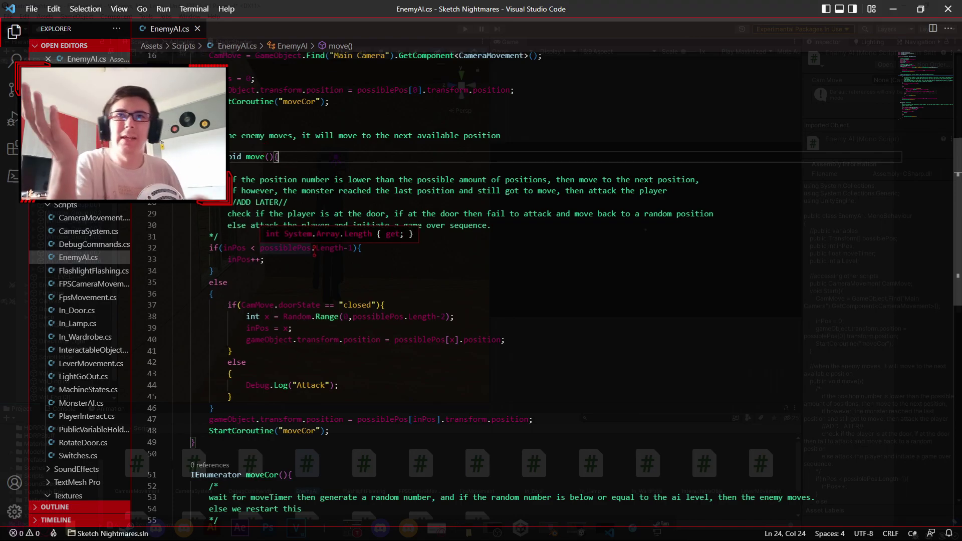
{"action": "left_click_drag", "start_coordinate": [385, 305], "coordinate": [339, 305]}
{"action": "left_click", "coordinate": [338, 305]}
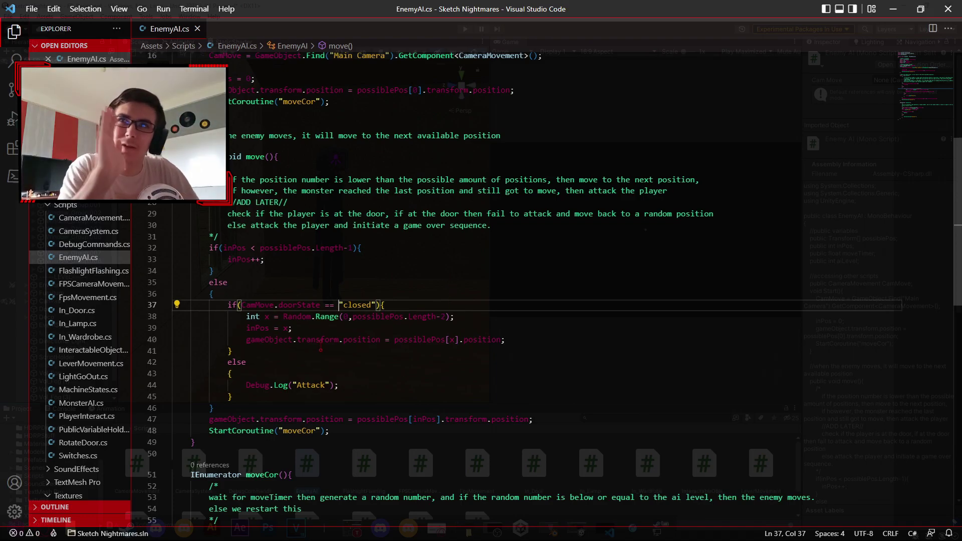
{"action": "scroll", "coordinate": [296, 296], "scroll_direction": "down", "scroll_amount": 5}
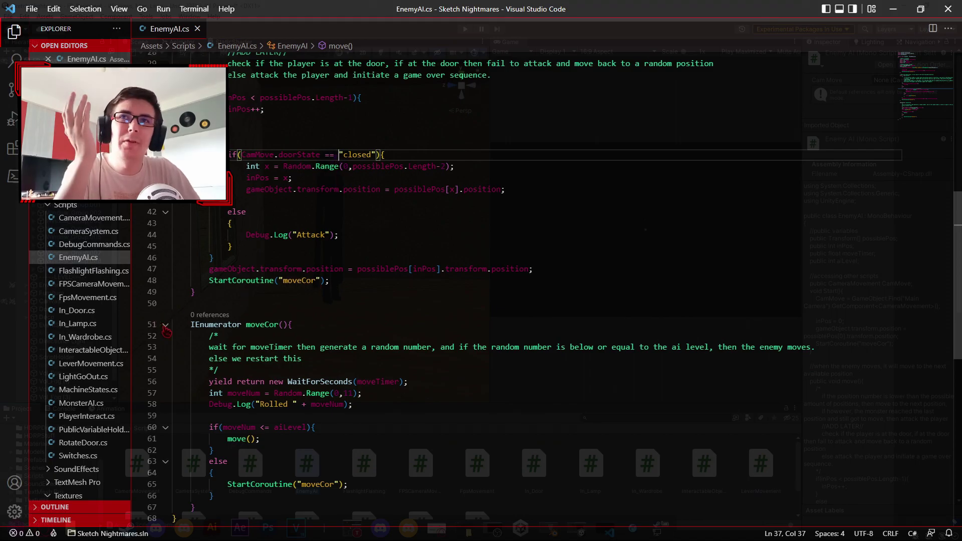
{"action": "scroll", "coordinate": [246, 350], "scroll_direction": "down", "scroll_amount": 2}
{"action": "scroll", "coordinate": [361, 379], "scroll_direction": "up", "scroll_amount": 4}
{"action": "left_click_drag", "start_coordinate": [576, 244], "coordinate": [301, 249]}
{"action": "left_click", "coordinate": [270, 250]}
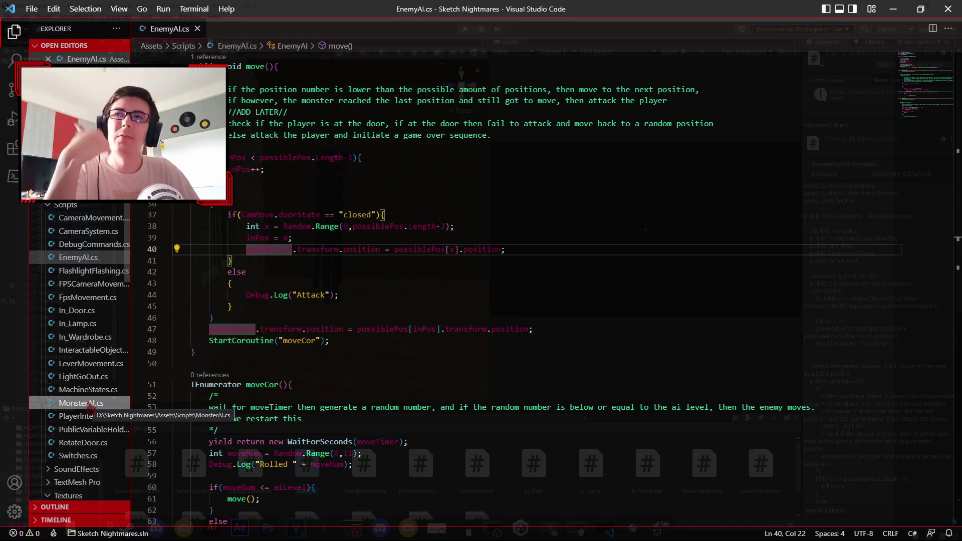
Step: Open MonsterAI.cs from the Scripts folder and examine the OnTriggerEnter code in its JumpscareStuff region
{"action": "left_click", "coordinate": [80, 403]}
{"action": "scroll", "coordinate": [390, 265], "scroll_direction": "up", "scroll_amount": 2}
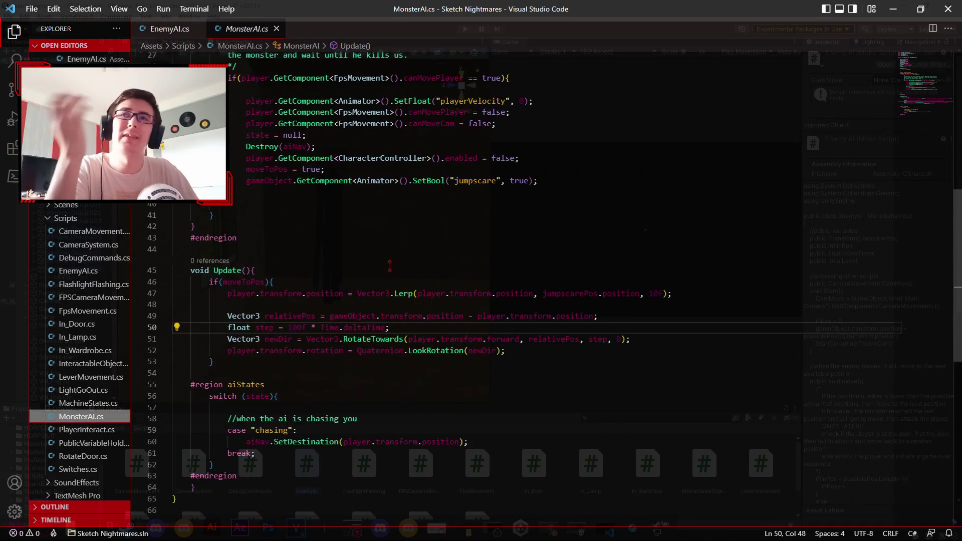
{"action": "scroll", "coordinate": [381, 291], "scroll_direction": "up", "scroll_amount": 6}
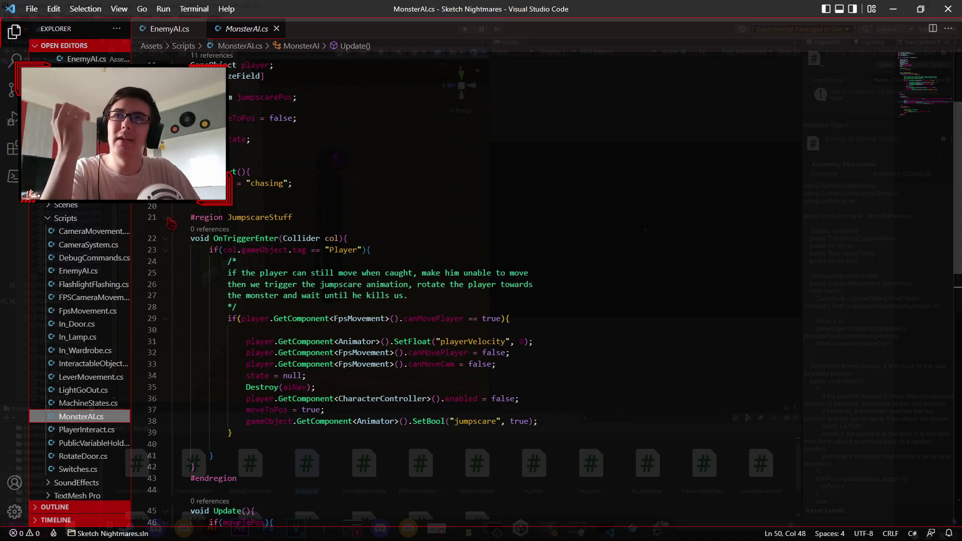
{"action": "left_click_drag", "start_coordinate": [174, 219], "coordinate": [404, 421]}
{"action": "scroll", "coordinate": [404, 363], "scroll_direction": "down", "scroll_amount": 2}
{"action": "left_click_drag", "start_coordinate": [404, 364], "coordinate": [401, 361]}
{"action": "scroll", "coordinate": [403, 361], "scroll_direction": "down", "scroll_amount": 1}
{"action": "left_click", "coordinate": [402, 361]}
{"action": "scroll", "coordinate": [401, 360], "scroll_direction": "up", "scroll_amount": 2}
{"action": "left_click_drag", "start_coordinate": [343, 396], "coordinate": [232, 178]}
{"action": "left_click", "coordinate": [232, 178]}
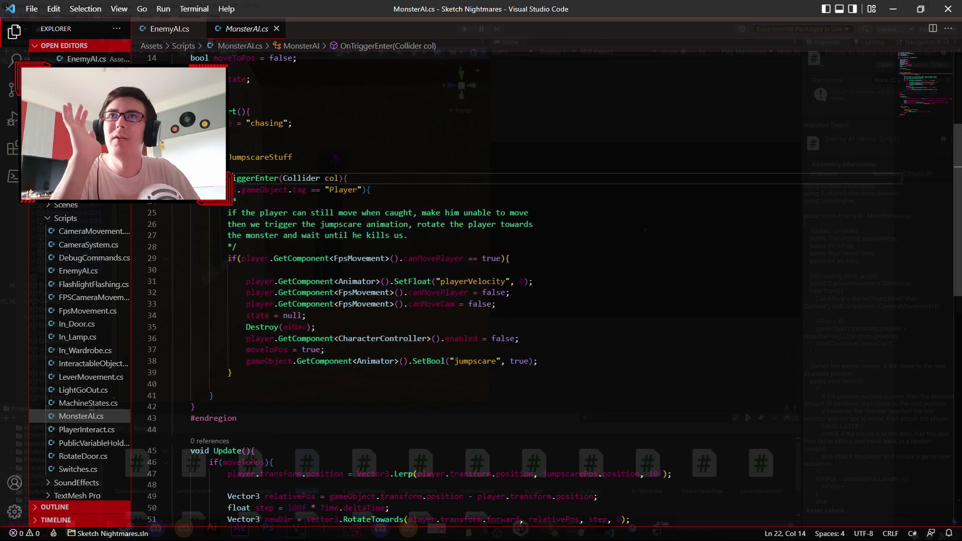
Step: Collapse the JumpscareStuff region, examine the SetDestination call in the aiStates chasing case, and briefly compare with EnemyAI.cs
{"action": "left_click", "coordinate": [166, 157]}
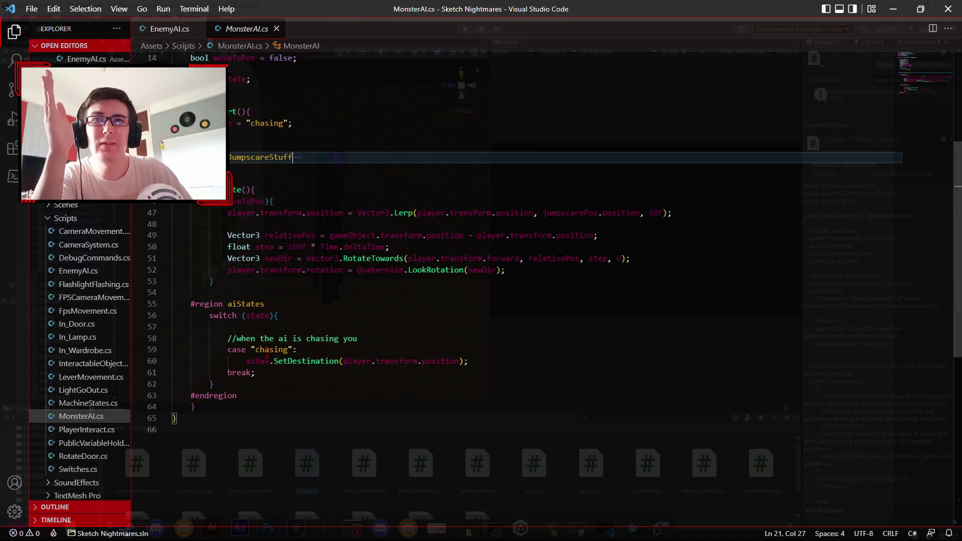
{"action": "left_click_drag", "start_coordinate": [264, 303], "coordinate": [227, 304]}
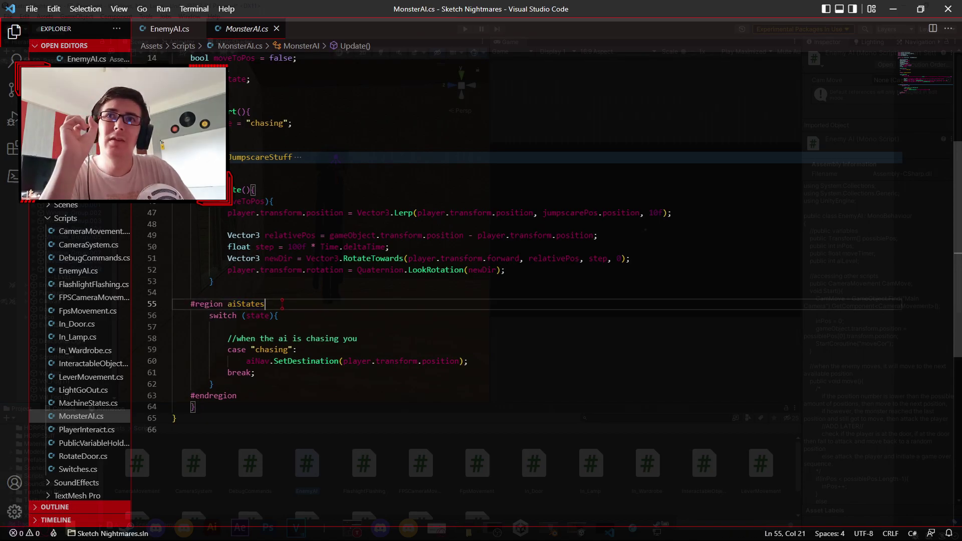
{"action": "left_click_drag", "start_coordinate": [297, 349], "coordinate": [470, 361]}
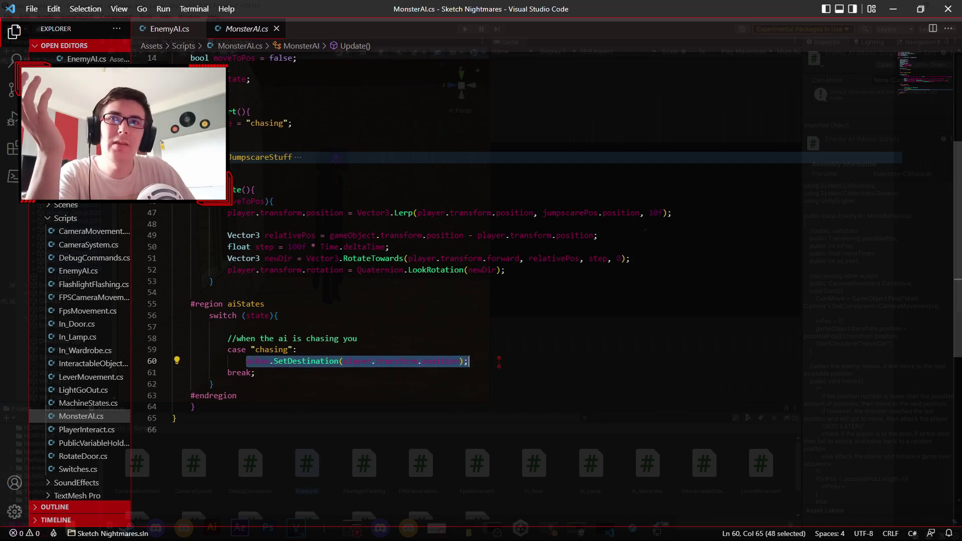
{"action": "left_click", "coordinate": [530, 361]}
{"action": "left_click_drag", "start_coordinate": [530, 357], "coordinate": [249, 361]}
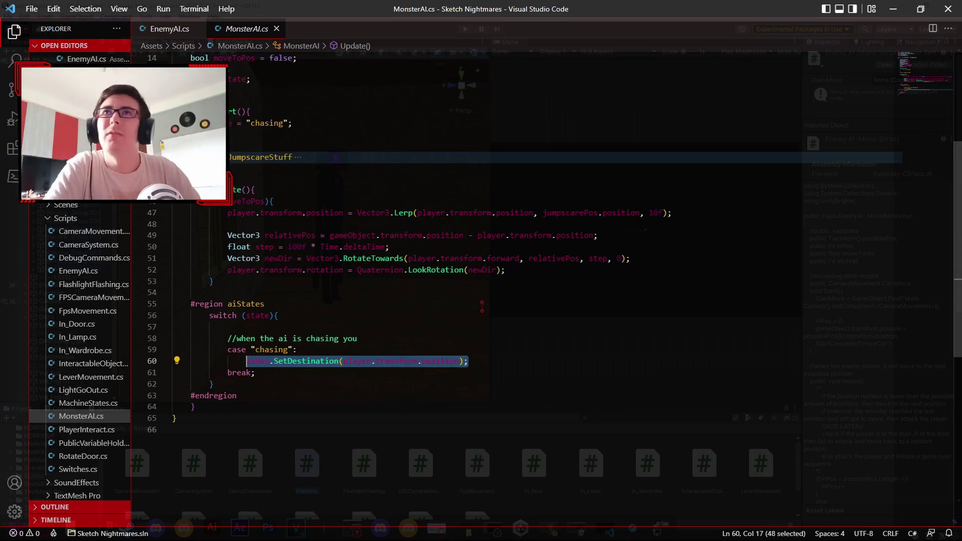
{"action": "left_click", "coordinate": [466, 245]}
{"action": "left_click", "coordinate": [168, 29]}
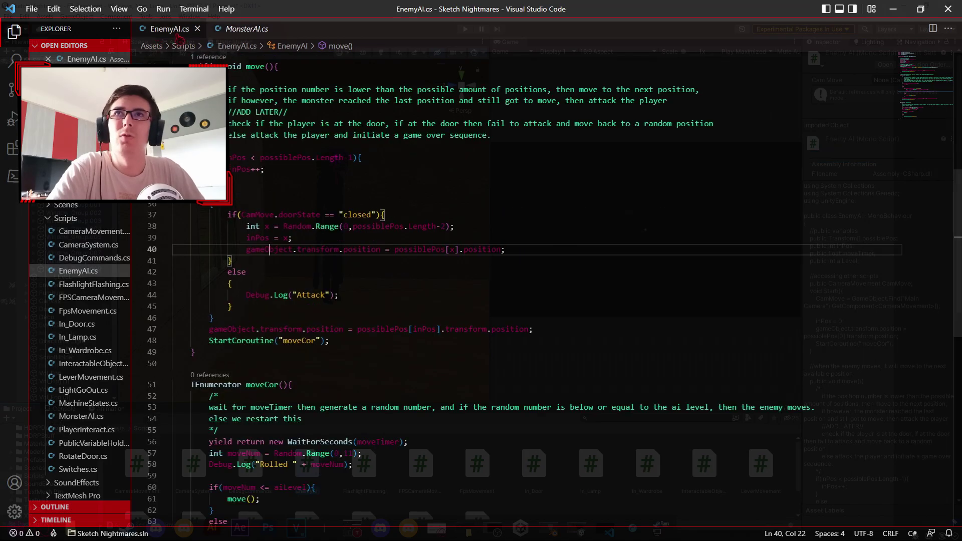
{"action": "left_click", "coordinate": [233, 30]}
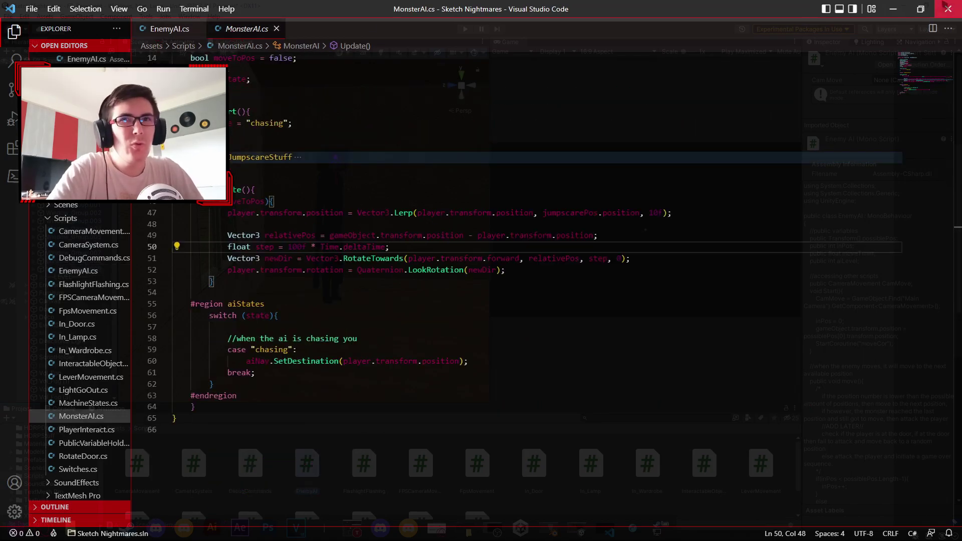
Step: Close the code editor to return to Unity, collapse HouseLayout in the object hierarchy, and save the FR_Basement scene
{"action": "left_click", "coordinate": [945, 7]}
{"action": "right_click_drag", "start_coordinate": [533, 180], "coordinate": [540, 181]}
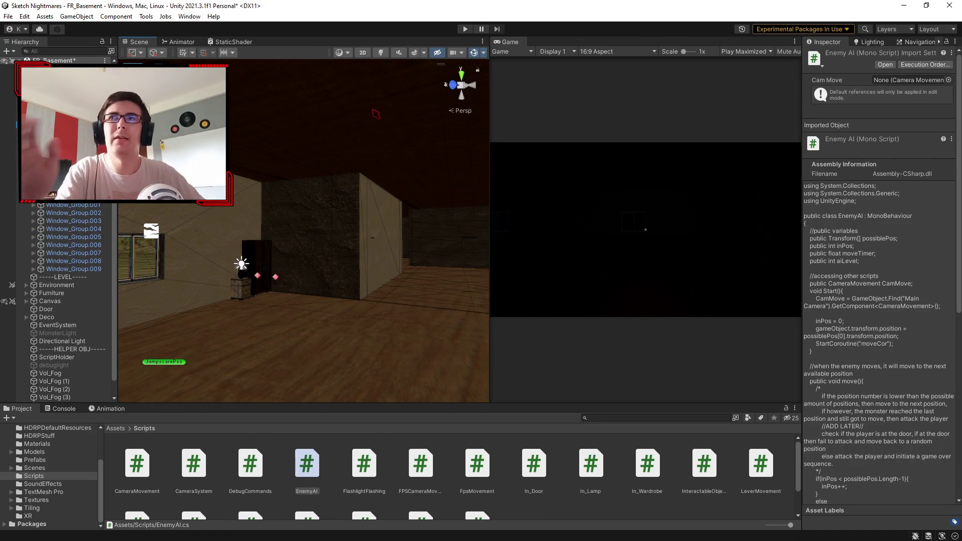
{"action": "left_click", "coordinate": [55, 124]}
{"action": "left_click", "coordinate": [26, 124]}
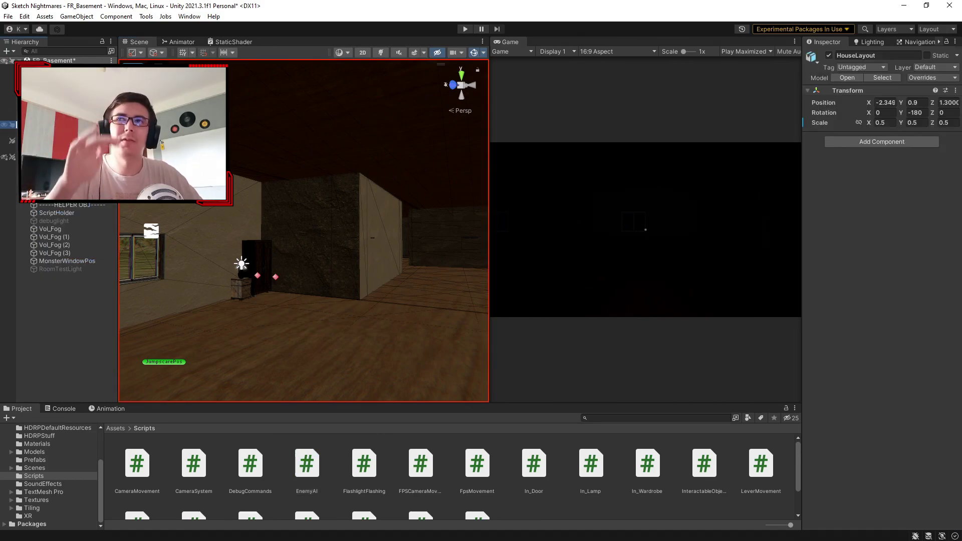
{"action": "right_click_drag", "start_coordinate": [244, 227], "coordinate": [418, 244]}
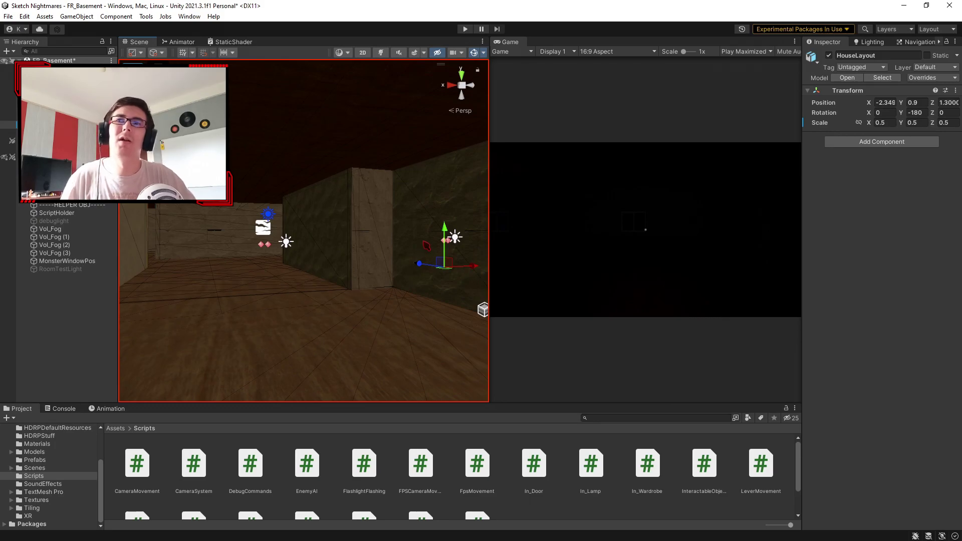
{"action": "key", "text": "ctrl+s"}
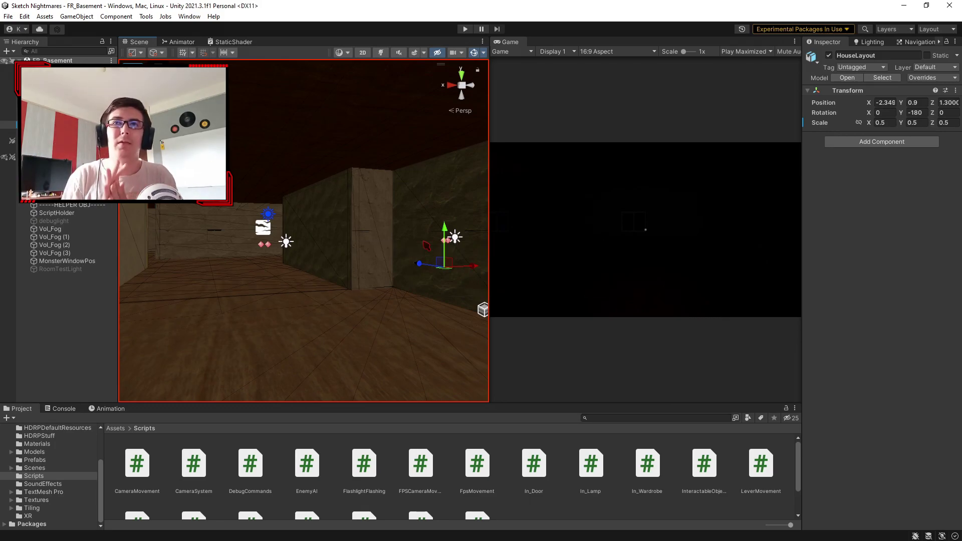